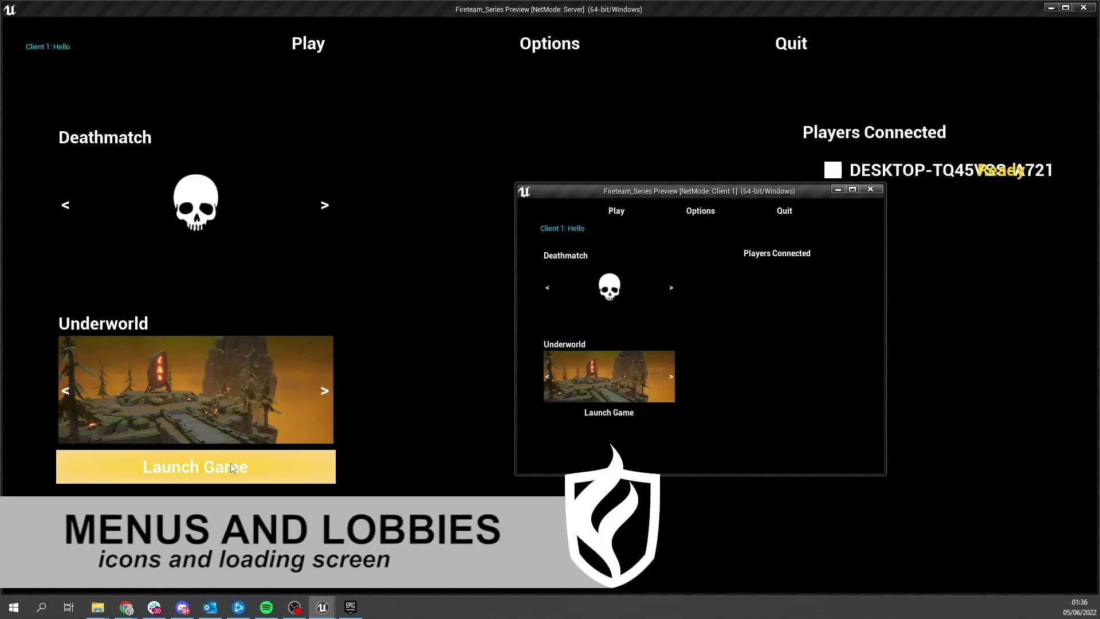
Step: Launch the match from the lobby so the 'Launching match. Stand by' loading screen appears
click(231, 465)
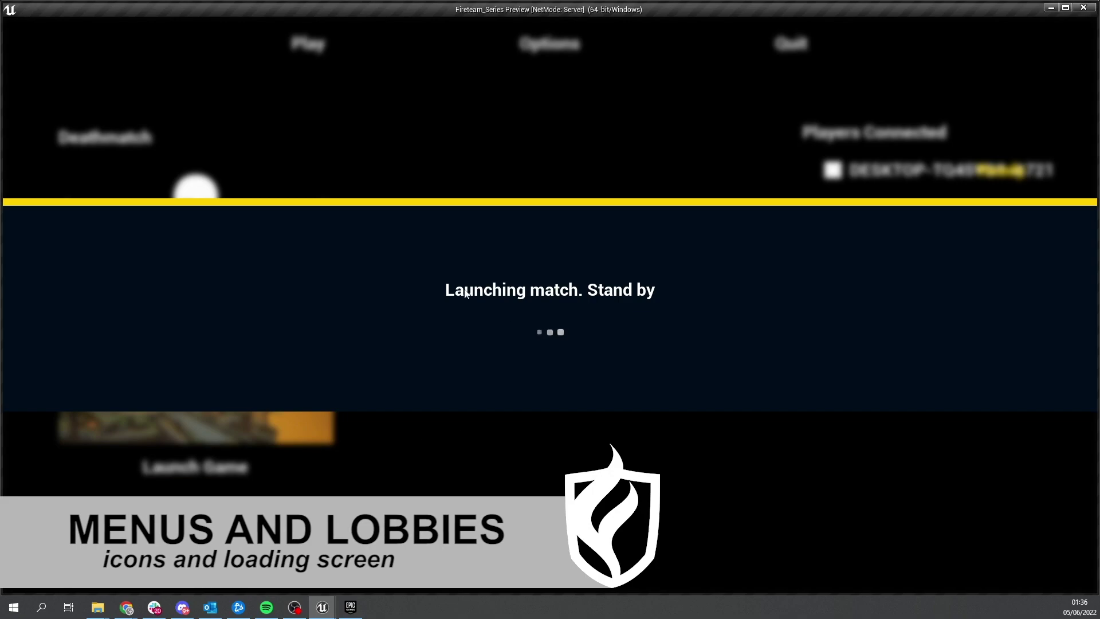
Step: Bring the client game window to the front before ending the play session
click(661, 553)
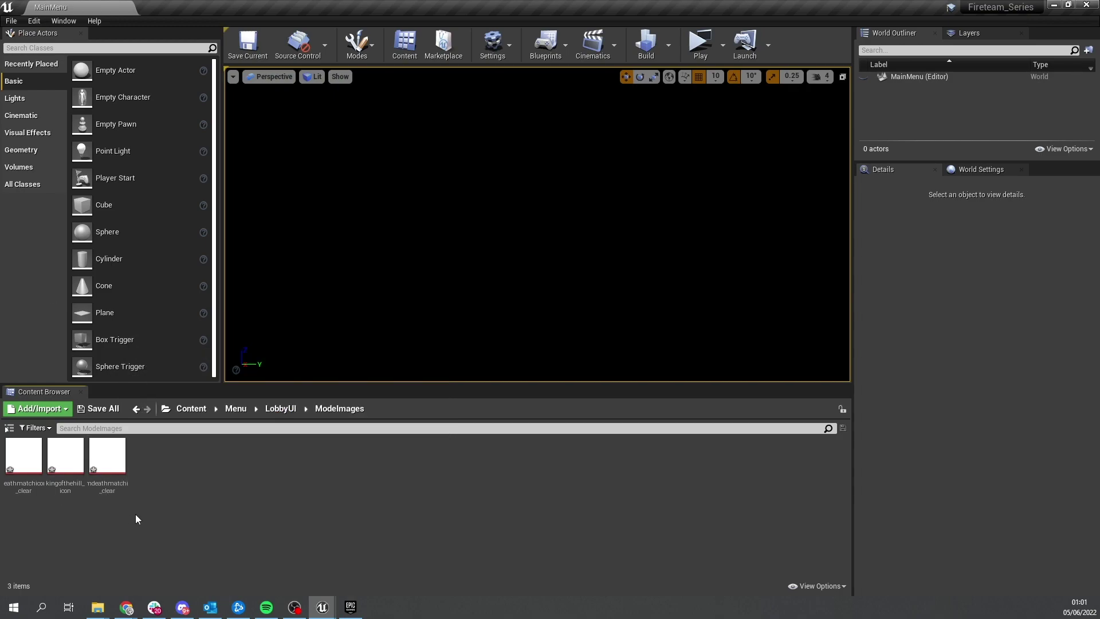
Step: Preview the deathmatch, kingofthehill_icon and teamdeathmatchicon_clear textures, closing each preview afterwards
click(32, 468)
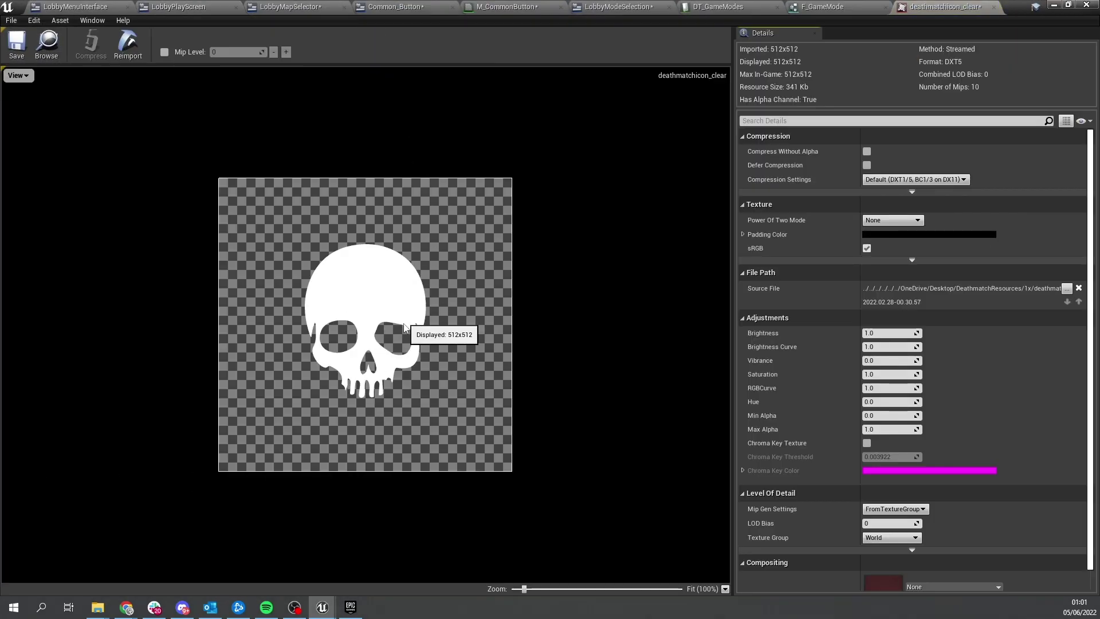
click(1053, 7)
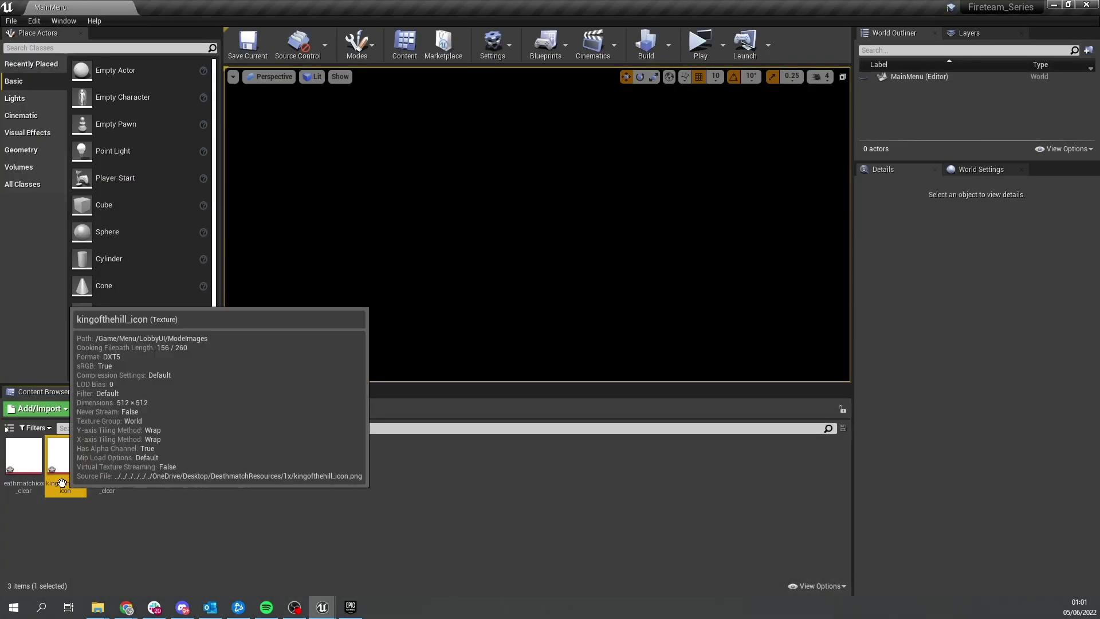
double_click(66, 487)
click(1057, 6)
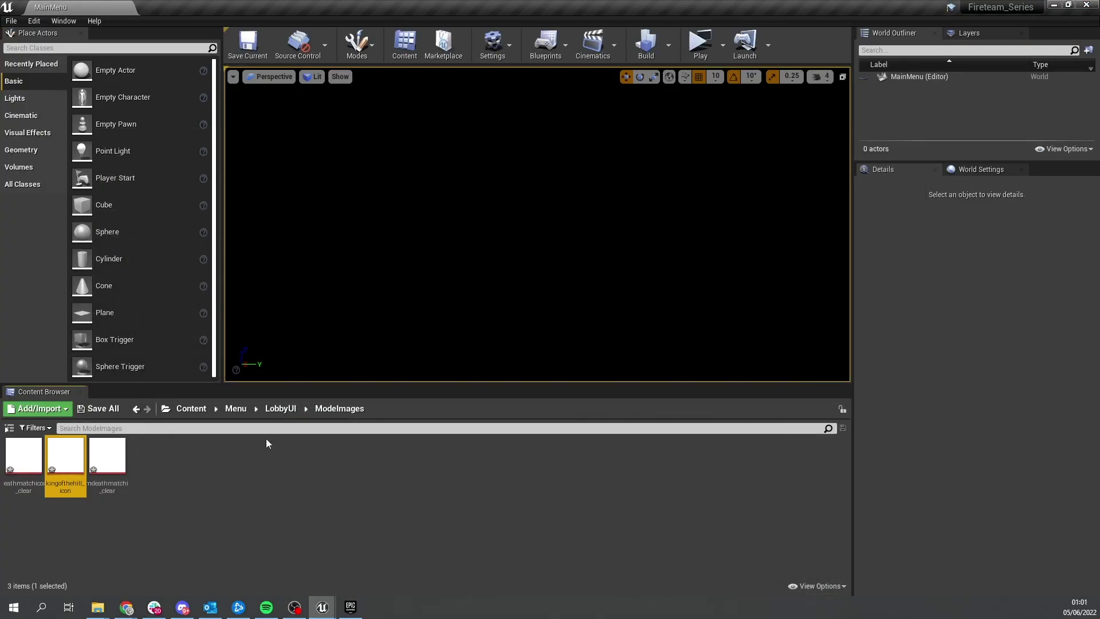
double_click(108, 473)
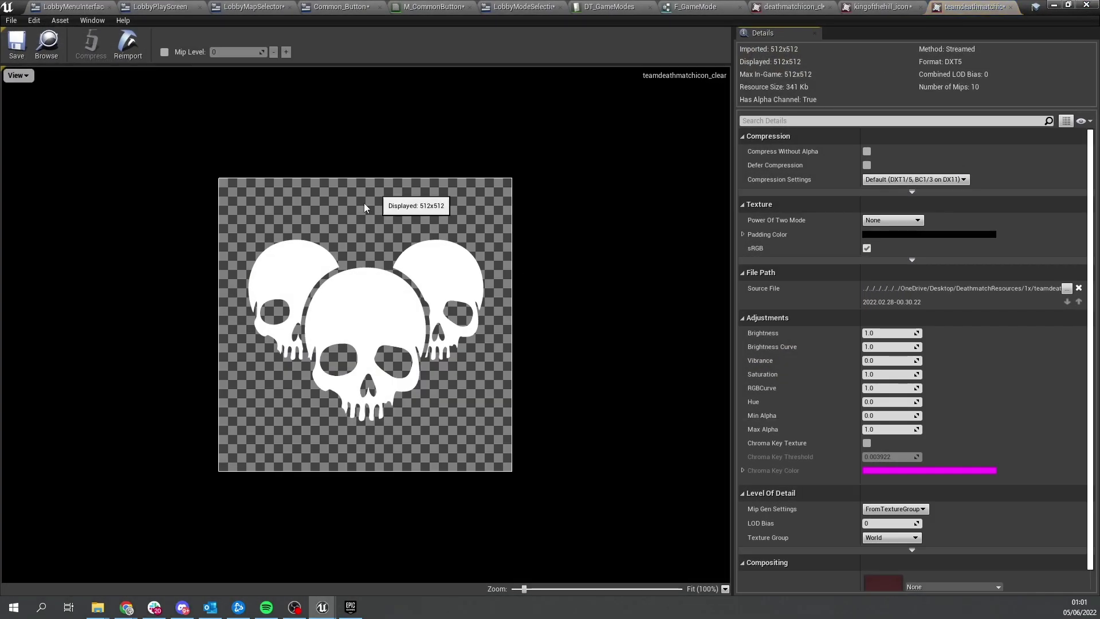
click(1058, 5)
Step: Navigate the Content Browser from ModeImages up to Content and into the Data folder
click(280, 409)
click(236, 409)
click(190, 408)
double_click(66, 464)
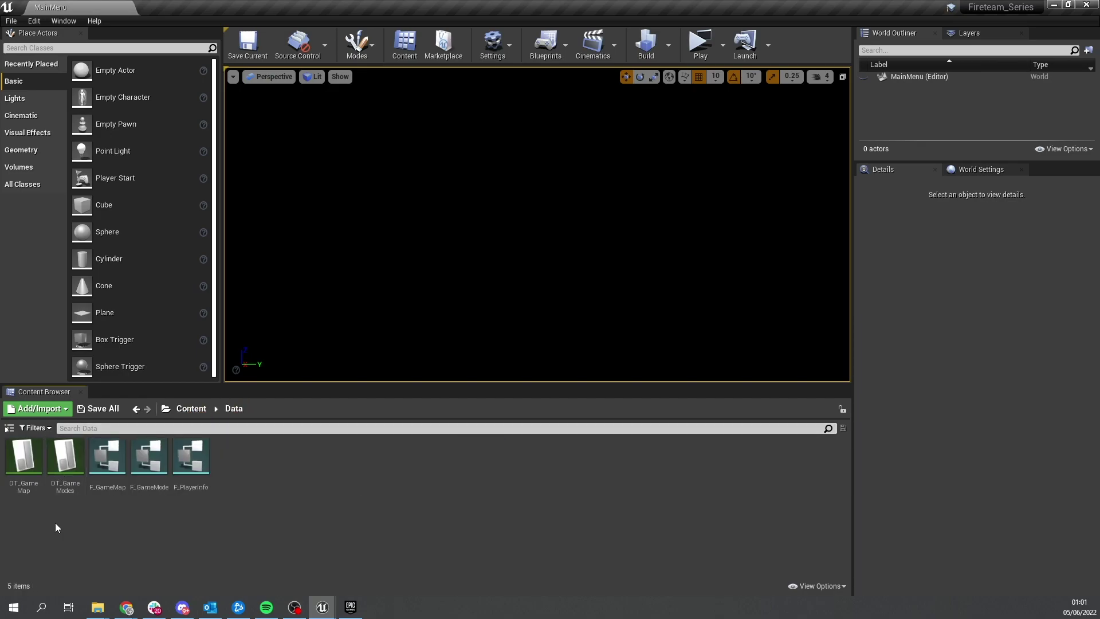
Step: Open DT_GameModes and set the dm row's Image to deathmatchicon_clear
double_click(64, 488)
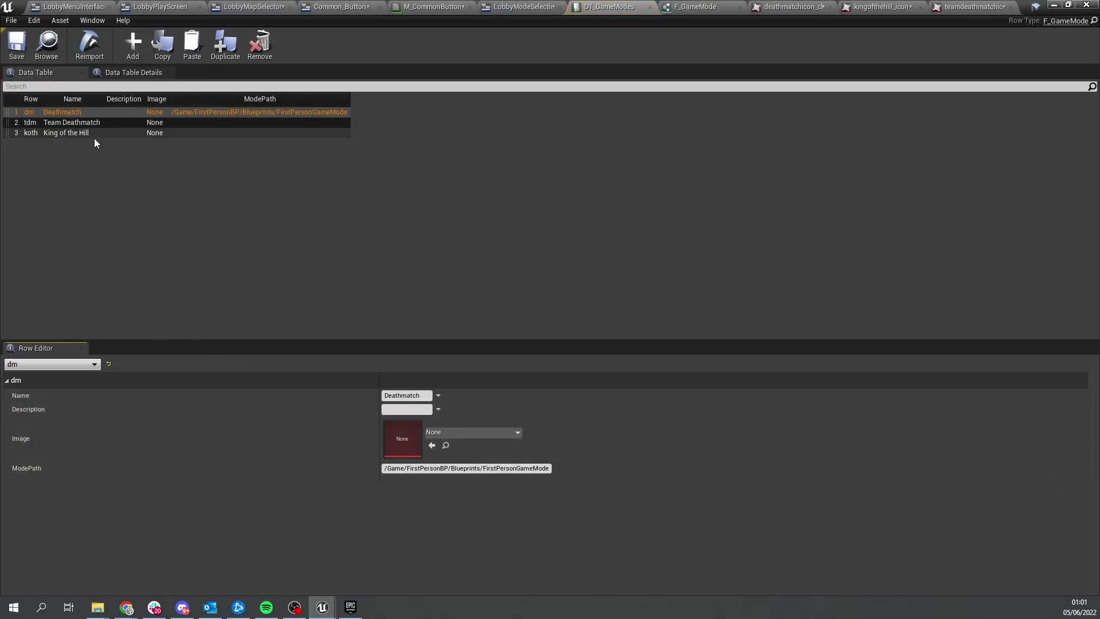
click(189, 122)
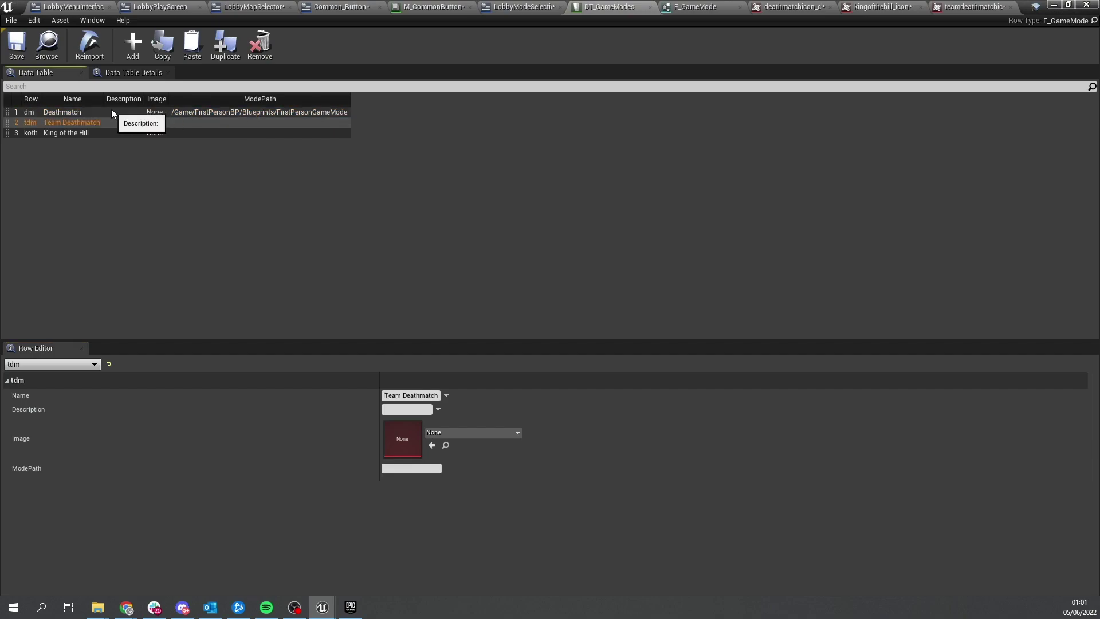
click(161, 112)
click(441, 434)
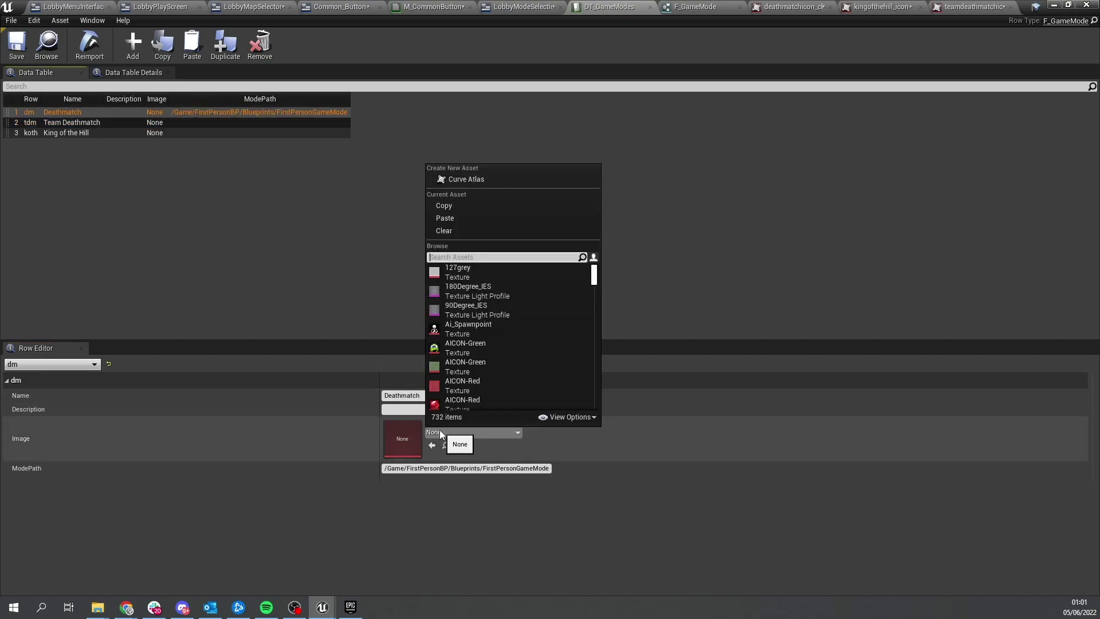
text(death)
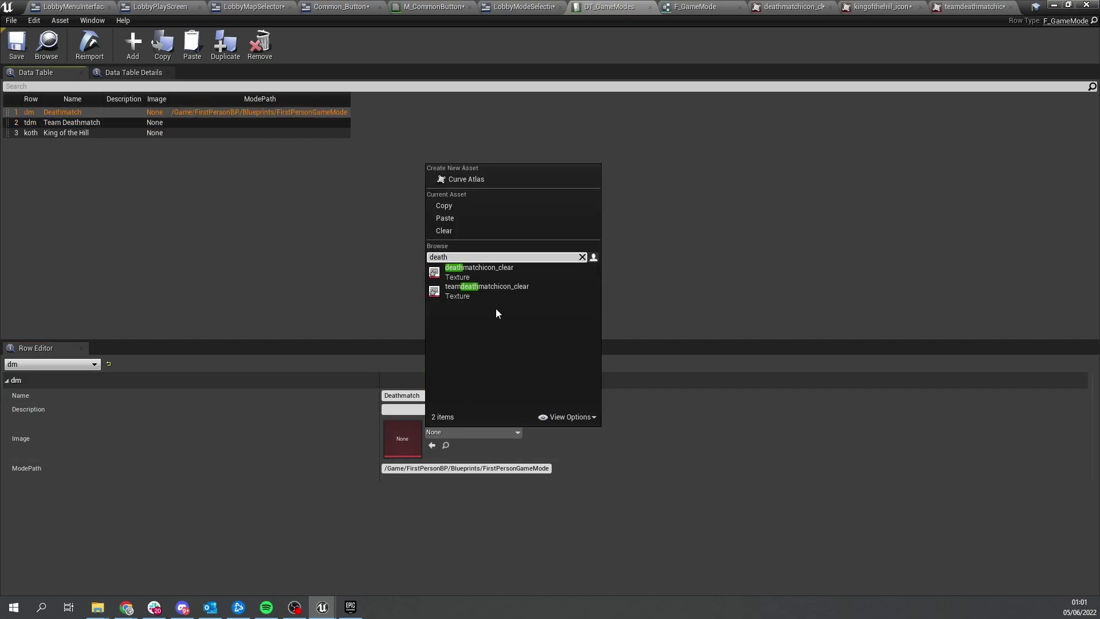
click(490, 274)
Step: Set tdm's Image to teamdeathmatchicon_clear and koth's to kingofthehill_icon, then save the table
click(96, 126)
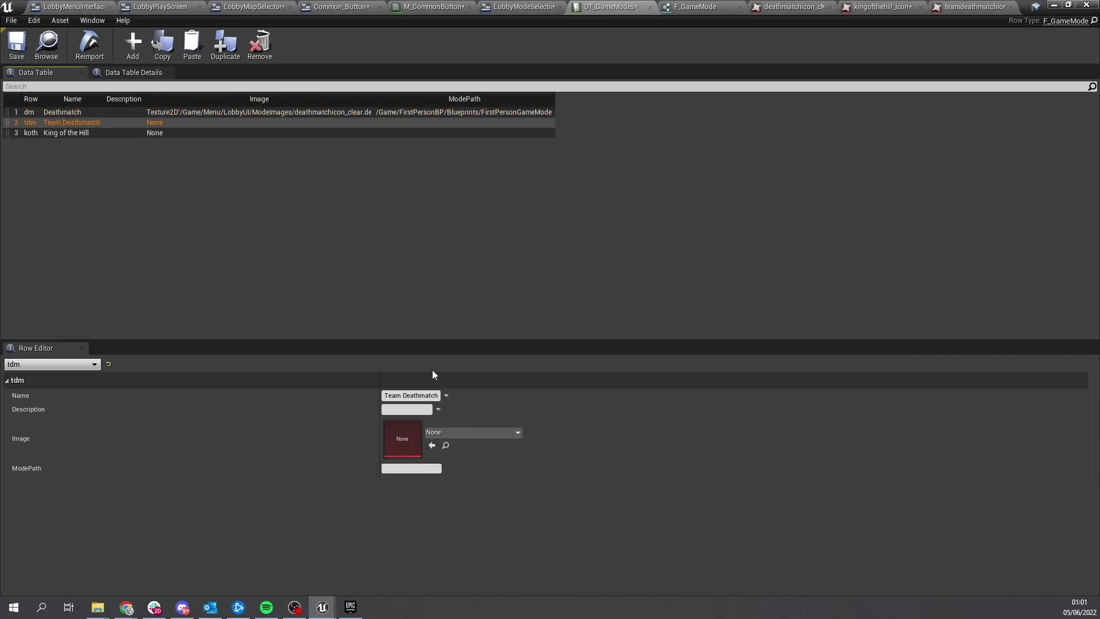
click(441, 432)
text(team)
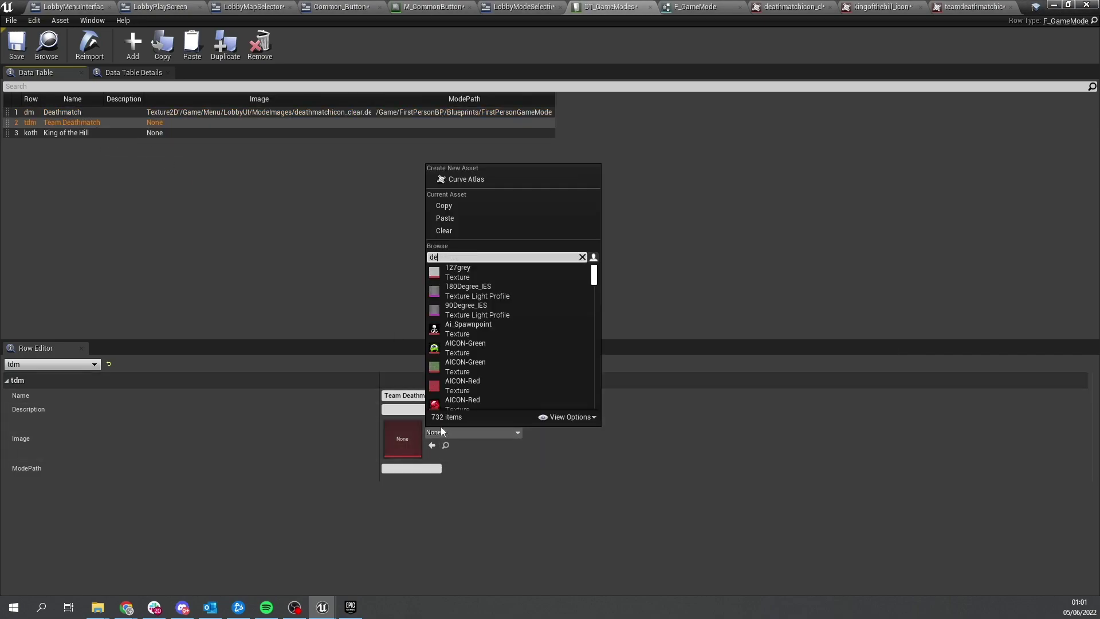
click(459, 289)
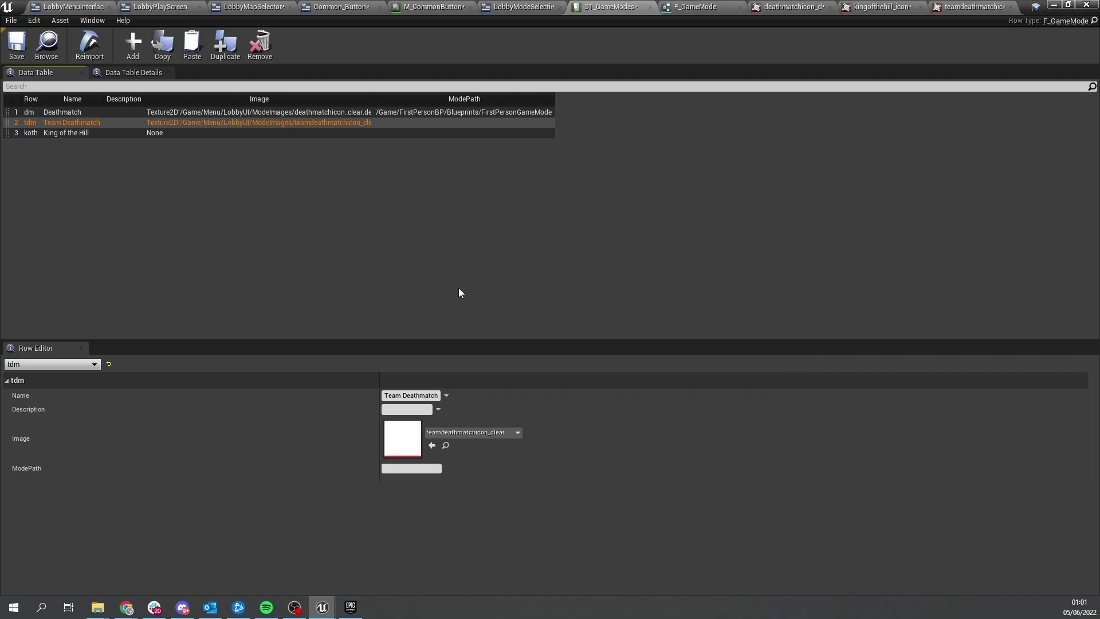
click(119, 133)
click(449, 431)
text(k)
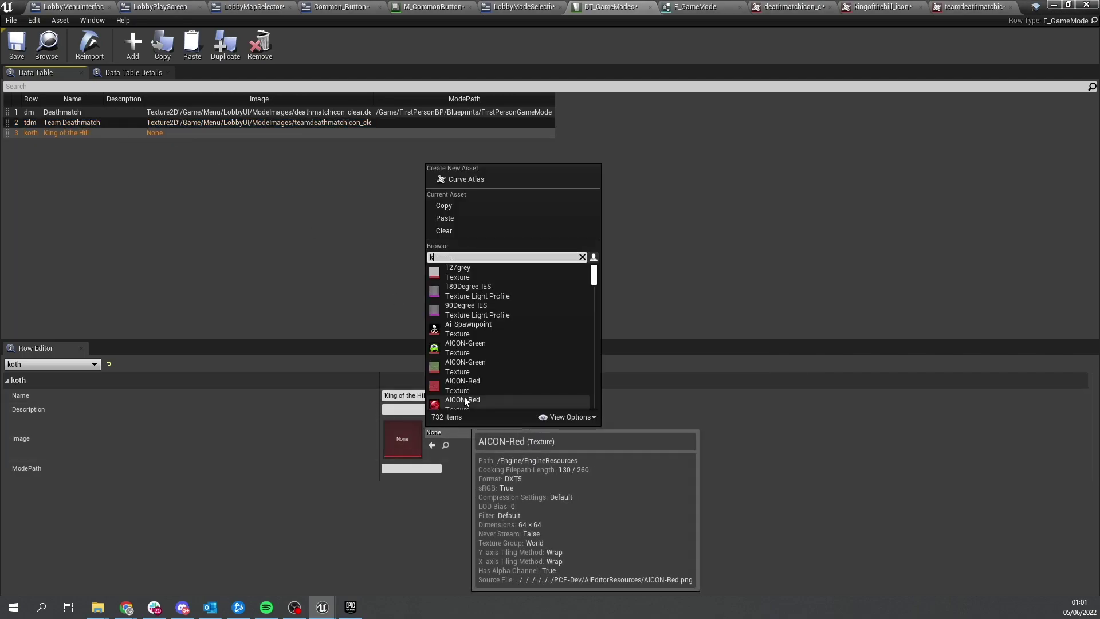
text(ing)
click(484, 275)
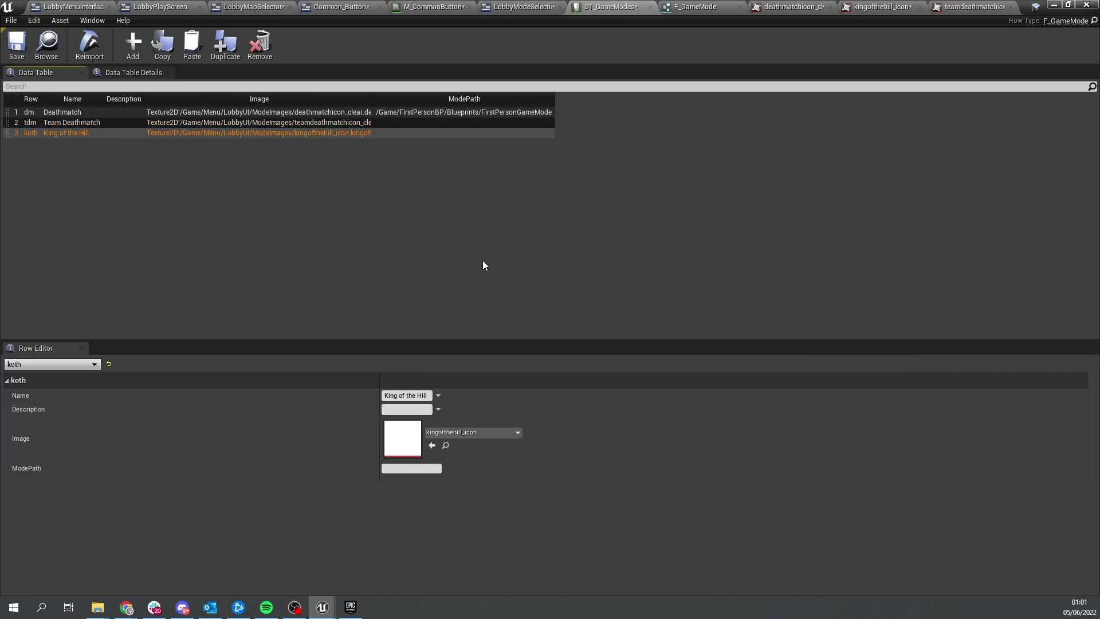
click(17, 45)
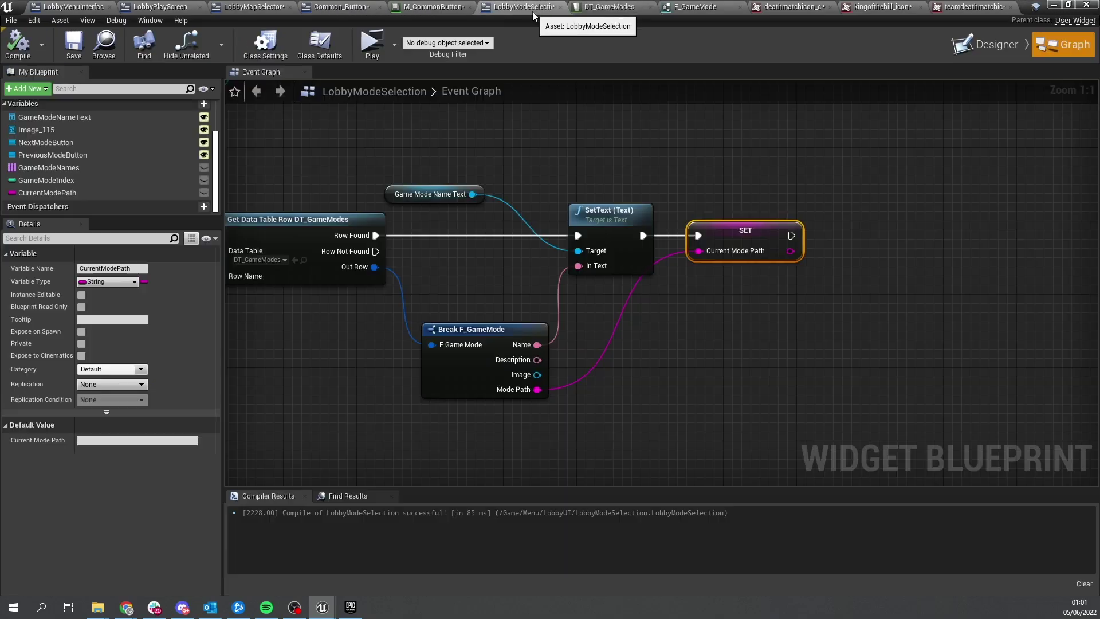
Step: In the LobbyModeSelection event graph, add an Image_115 getter and a Set Brush from Texture node
click(519, 7)
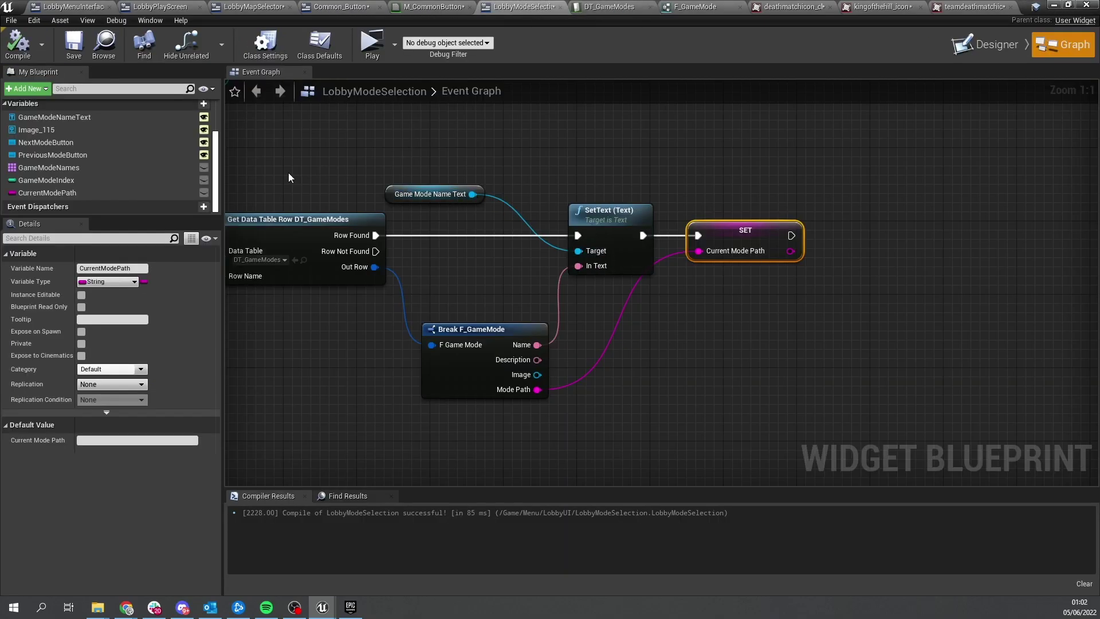
drag(76, 128, 855, 214)
click(714, 159)
text(s)
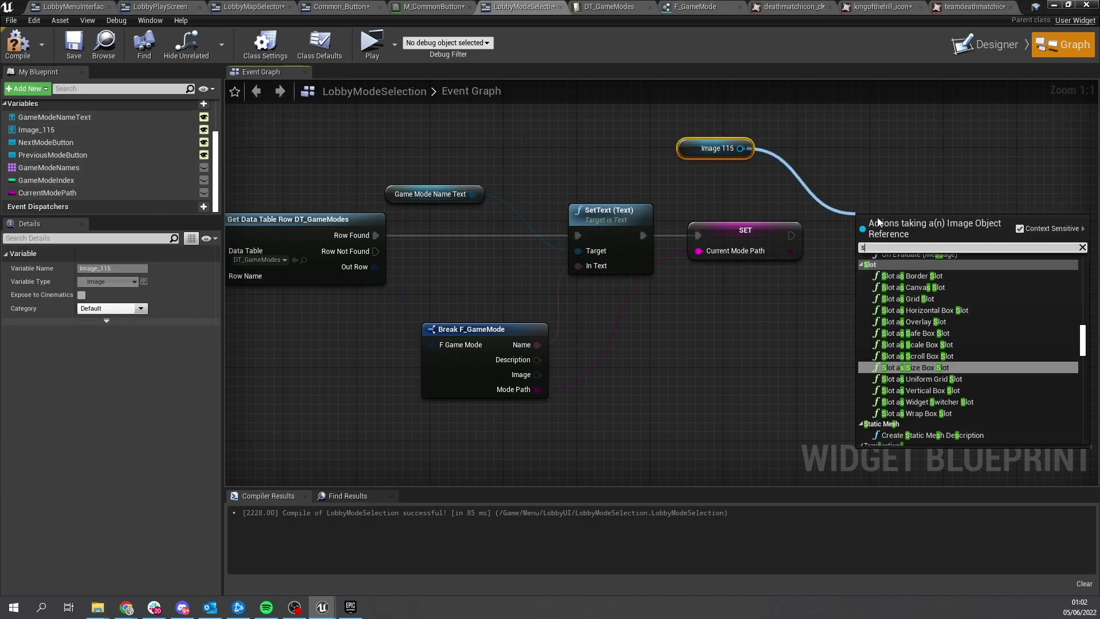
text(et brush fr)
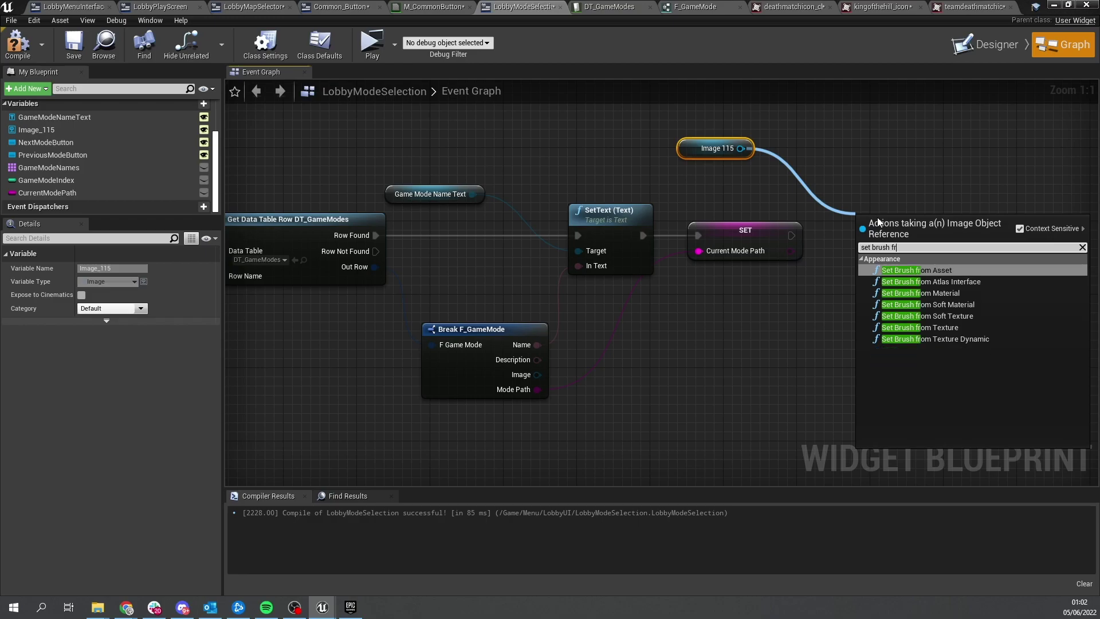
click(920, 327)
Step: Run Set Brush from Texture after SET, feed it the mode's Image as Texture, and compile
drag(862, 245, 745, 232)
drag(672, 237, 792, 235)
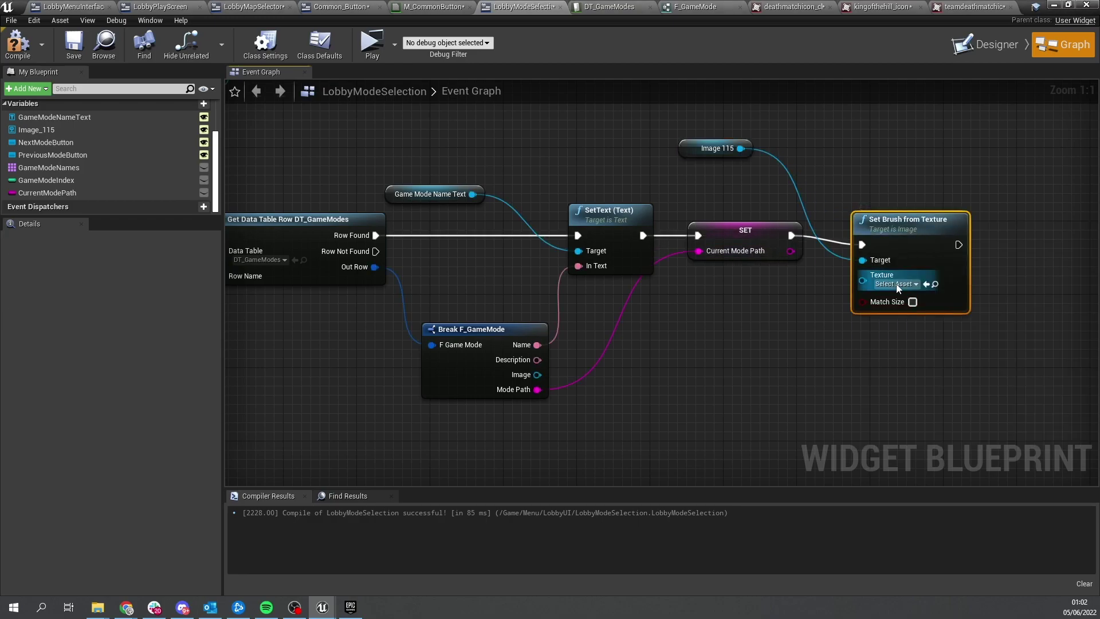
drag(863, 281, 539, 374)
drag(903, 230, 921, 220)
click(18, 44)
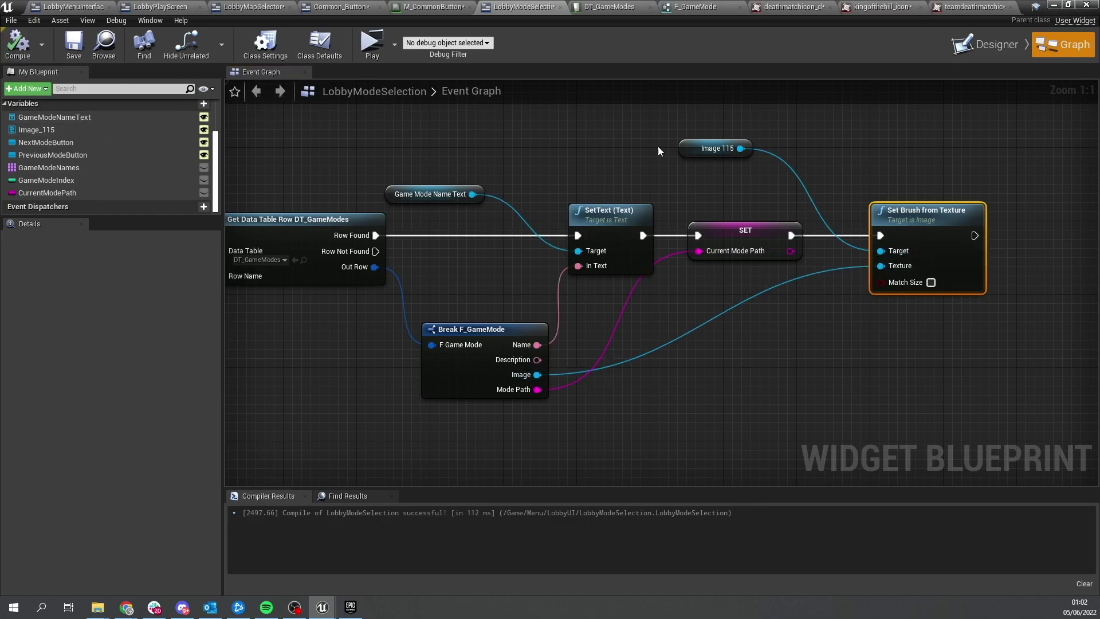
Step: In the Designer, move Image_115 above the Horizontal Box in the widget tree
click(990, 51)
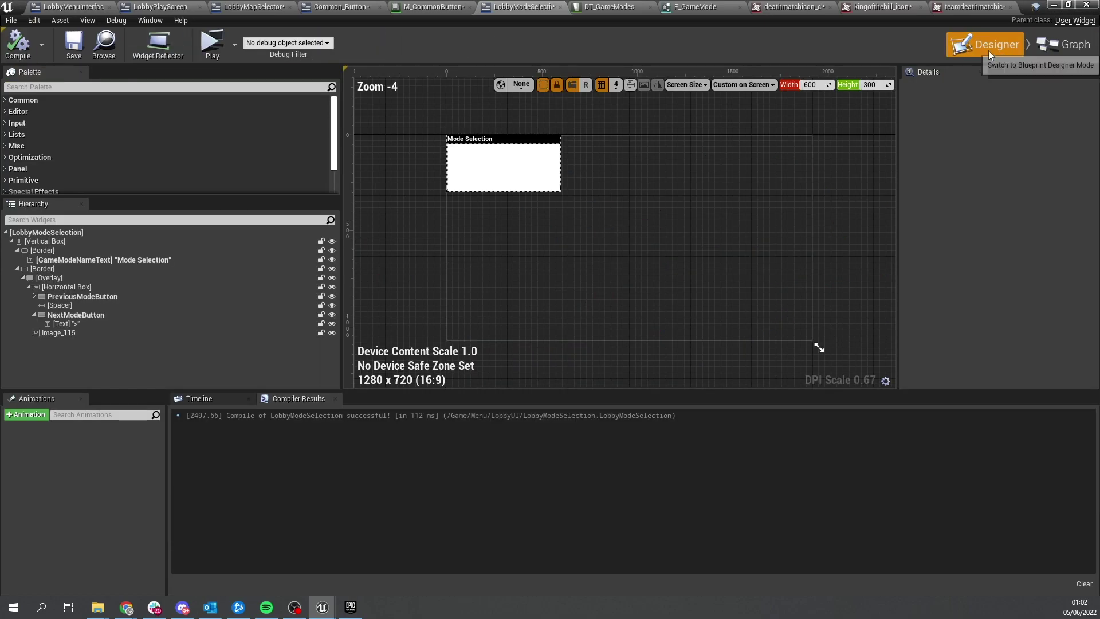
click(514, 186)
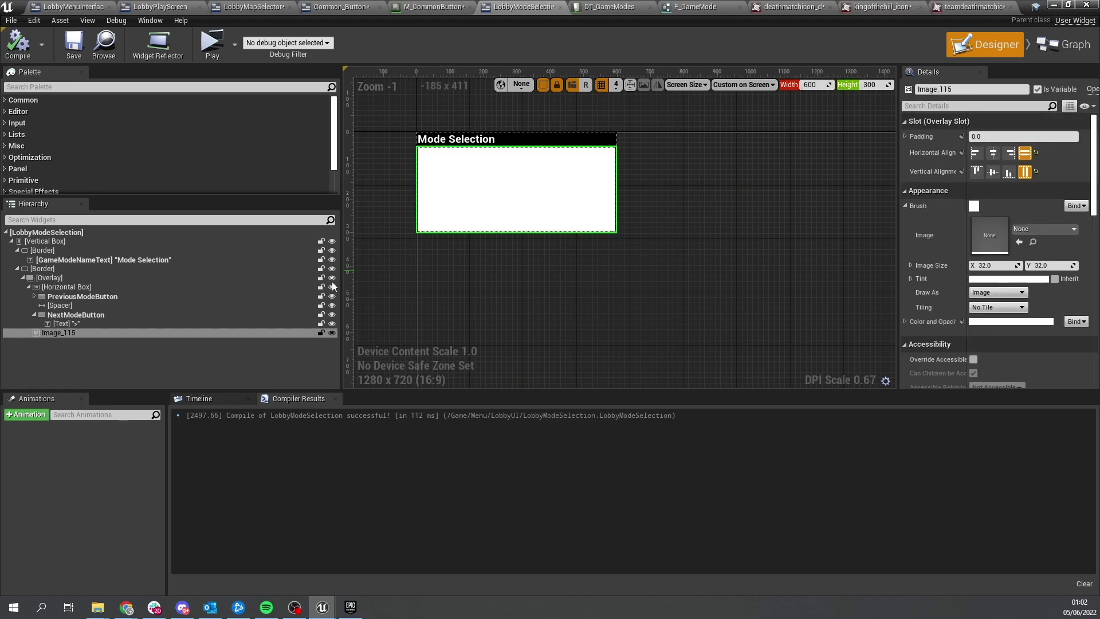
click(29, 287)
mouse_move(52, 299)
mouse_down()
mouse_move(58, 281)
mouse_move(57, 290)
mouse_up()
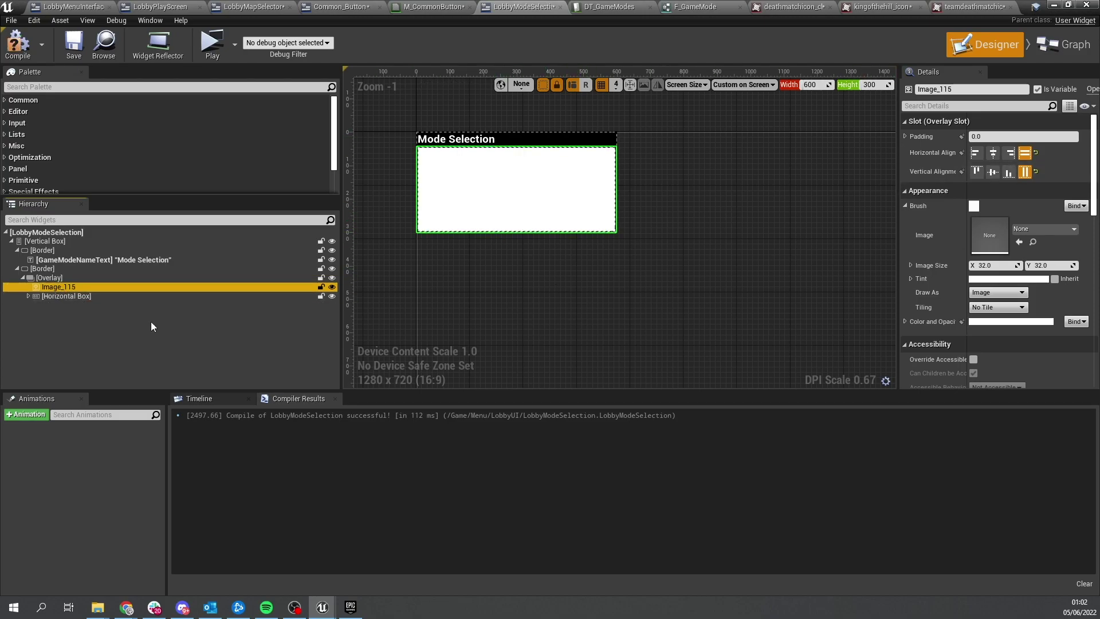
Step: Wrap Image_115 in a Scale Box with Stretch set to Scale to Fit
right_click(69, 287)
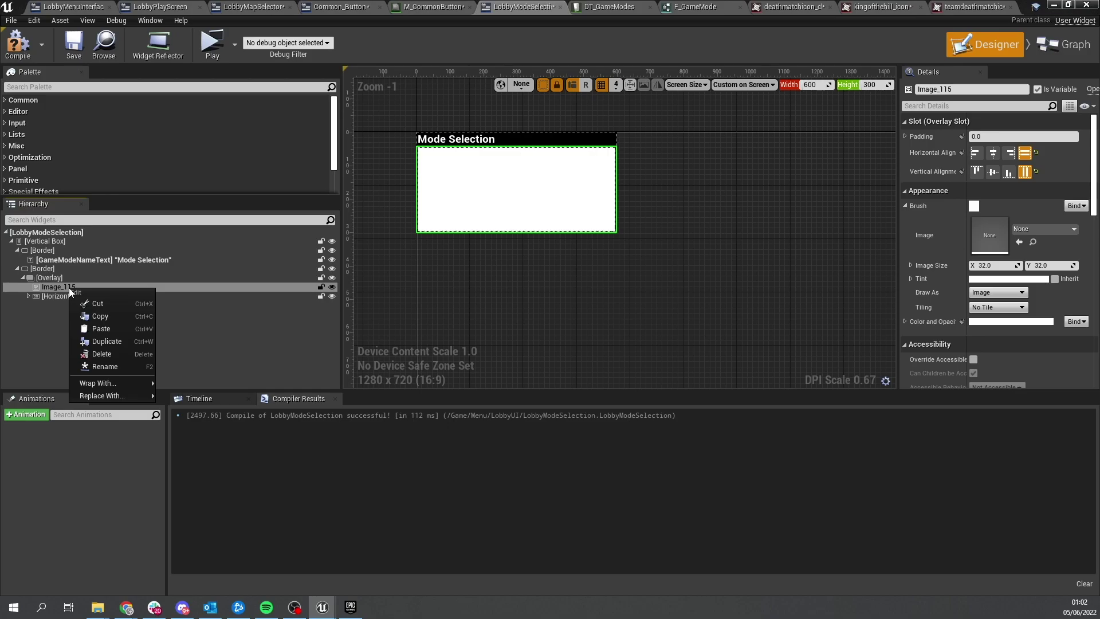
mouse_move(115, 384)
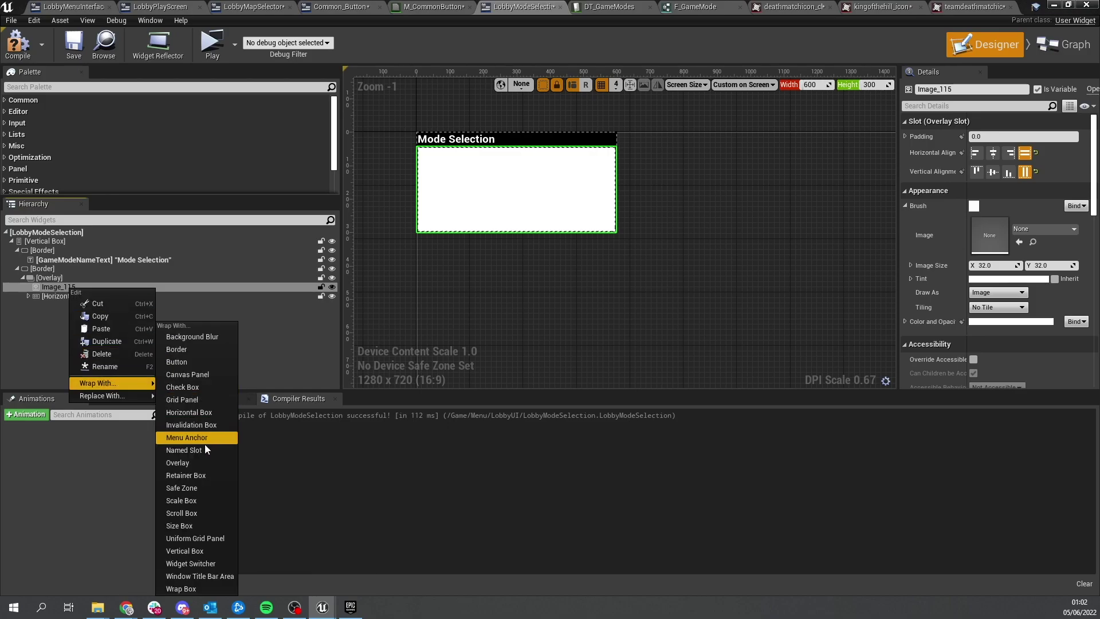
click(189, 499)
click(57, 287)
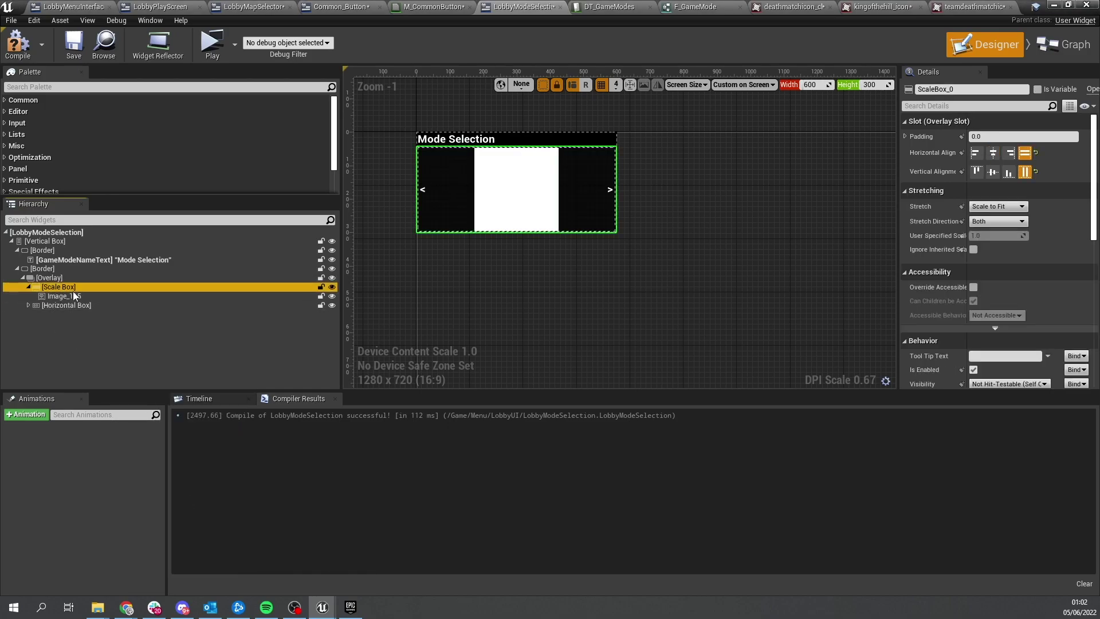
click(997, 207)
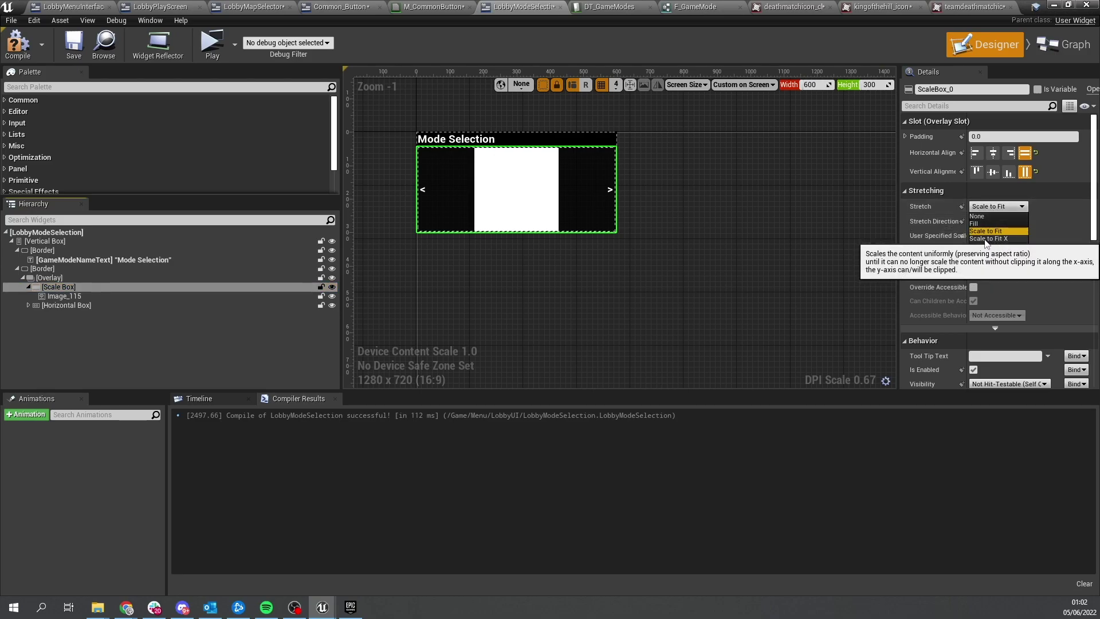
click(1009, 239)
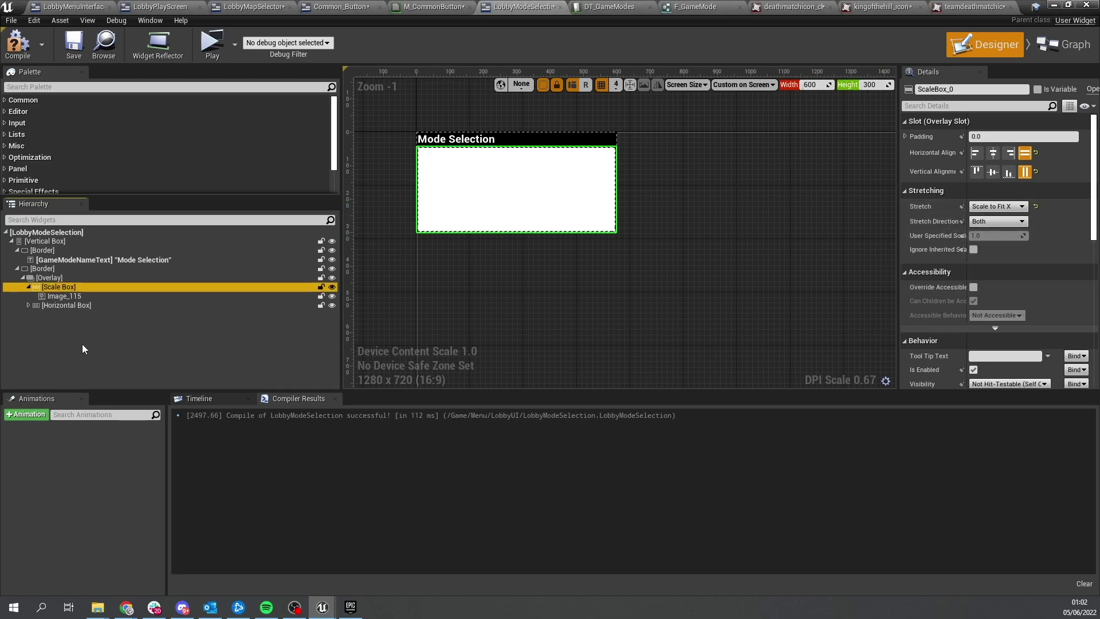
click(1007, 207)
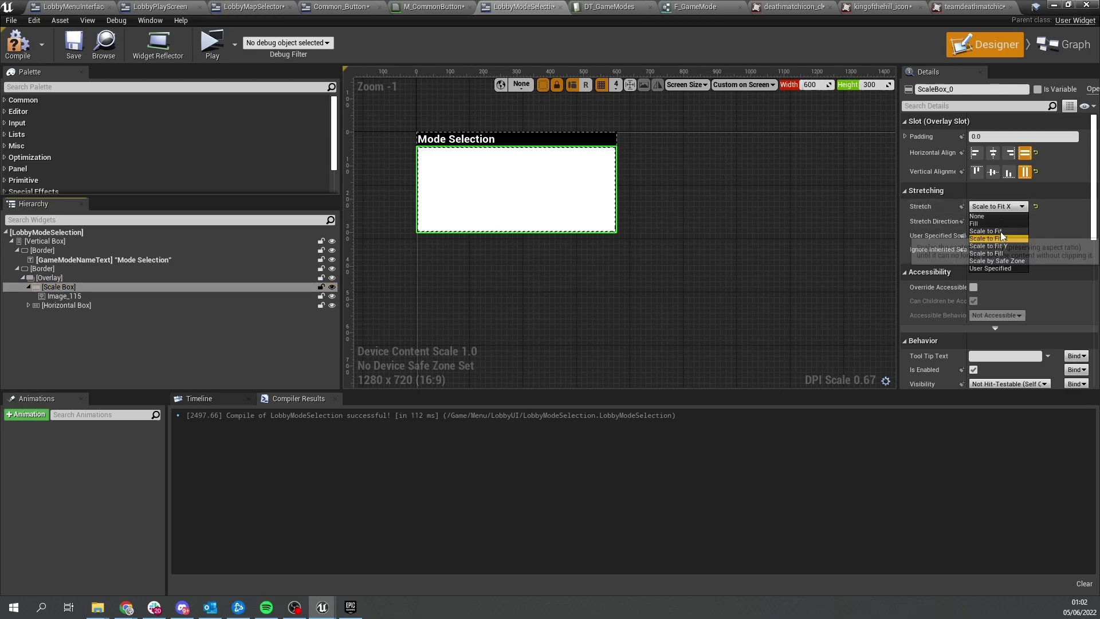
click(1001, 231)
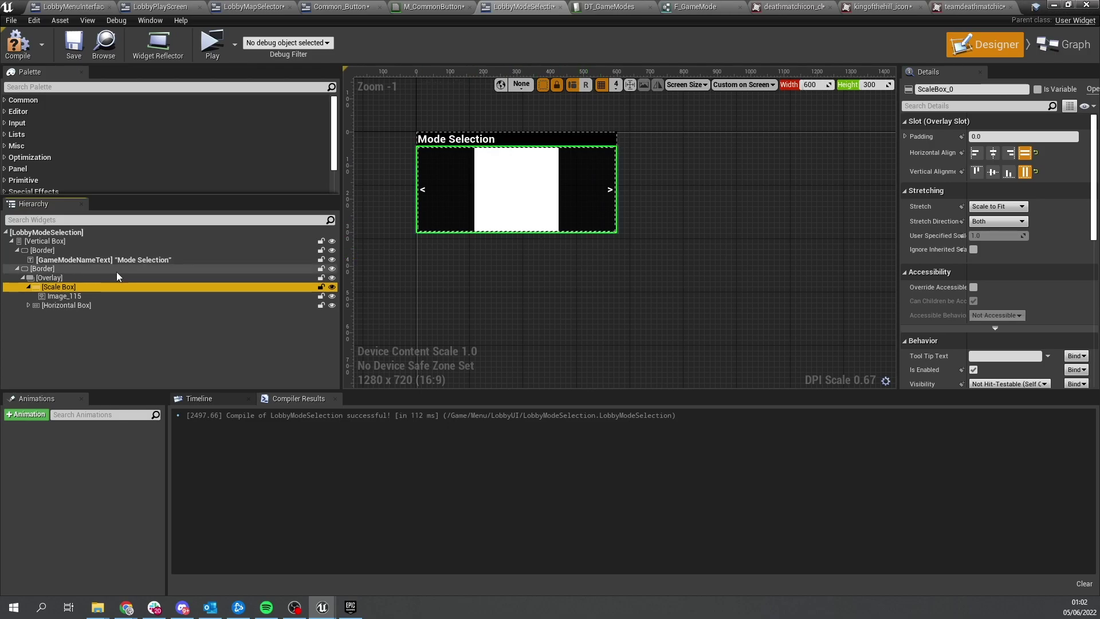
Step: Set Image_115's Visibility to Not Hit-Testable (Self Only) and recompile the widget
click(87, 296)
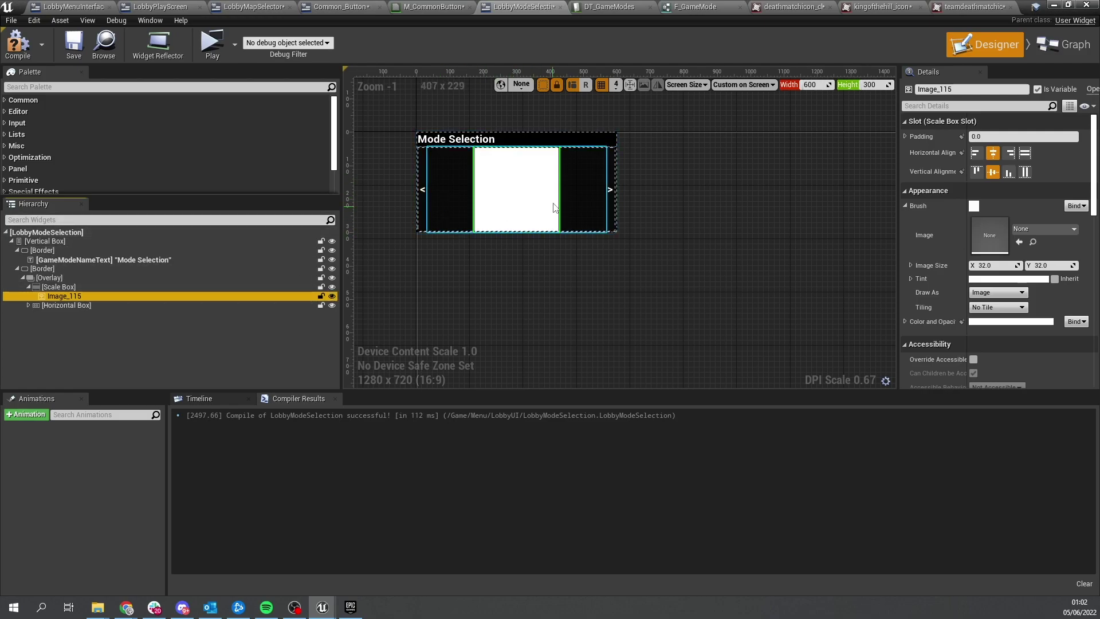
click(124, 287)
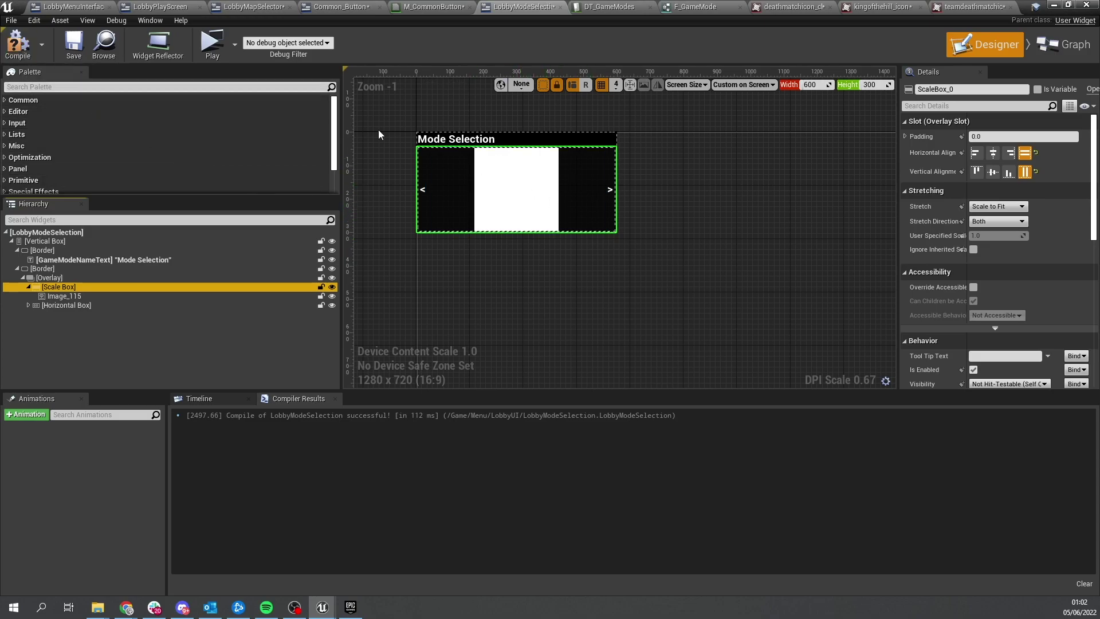
scroll(992, 294, down, 5)
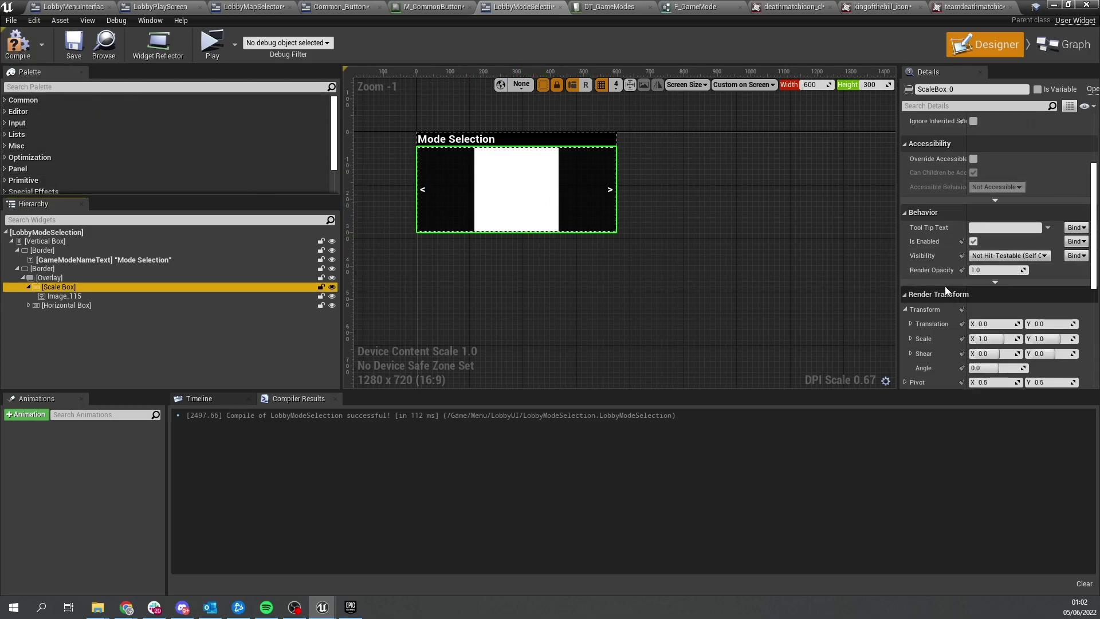
click(68, 296)
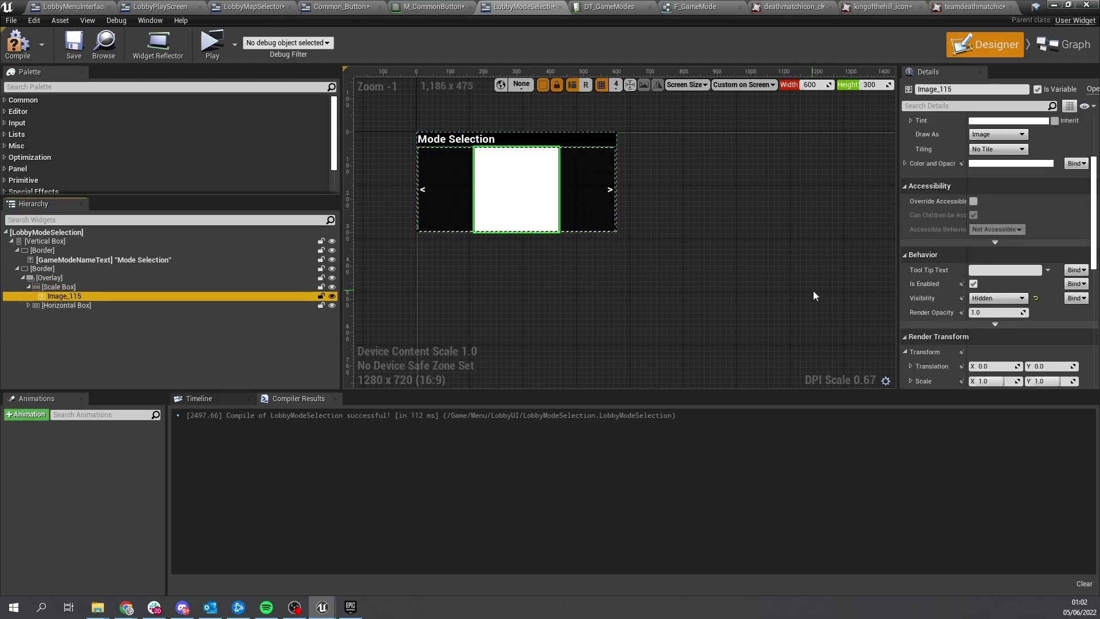
click(997, 298)
click(998, 338)
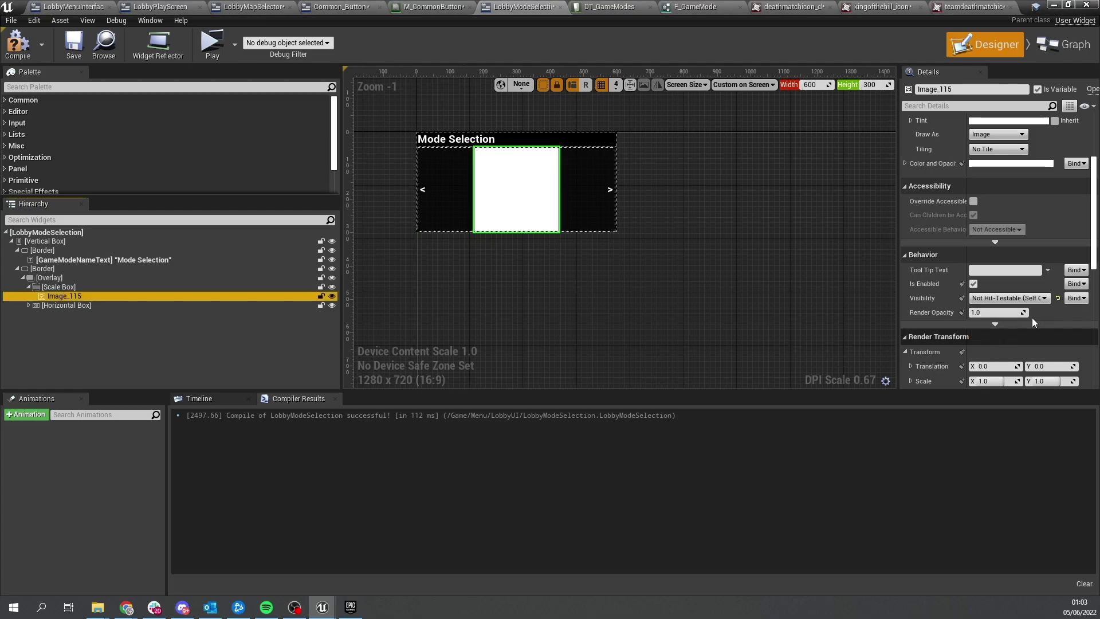
click(17, 48)
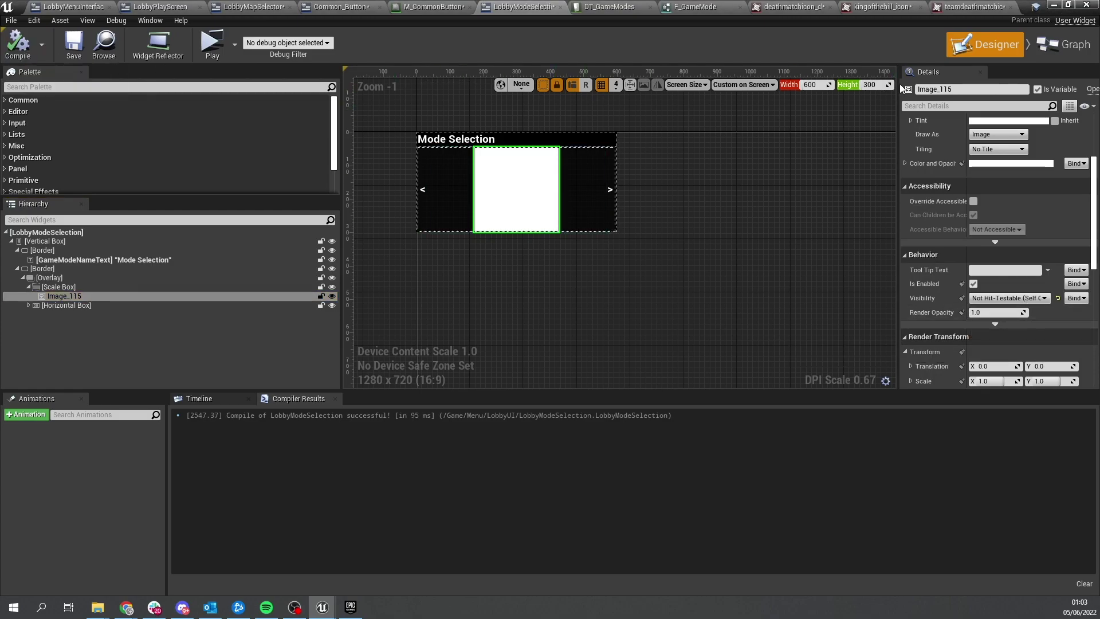
click(1051, 5)
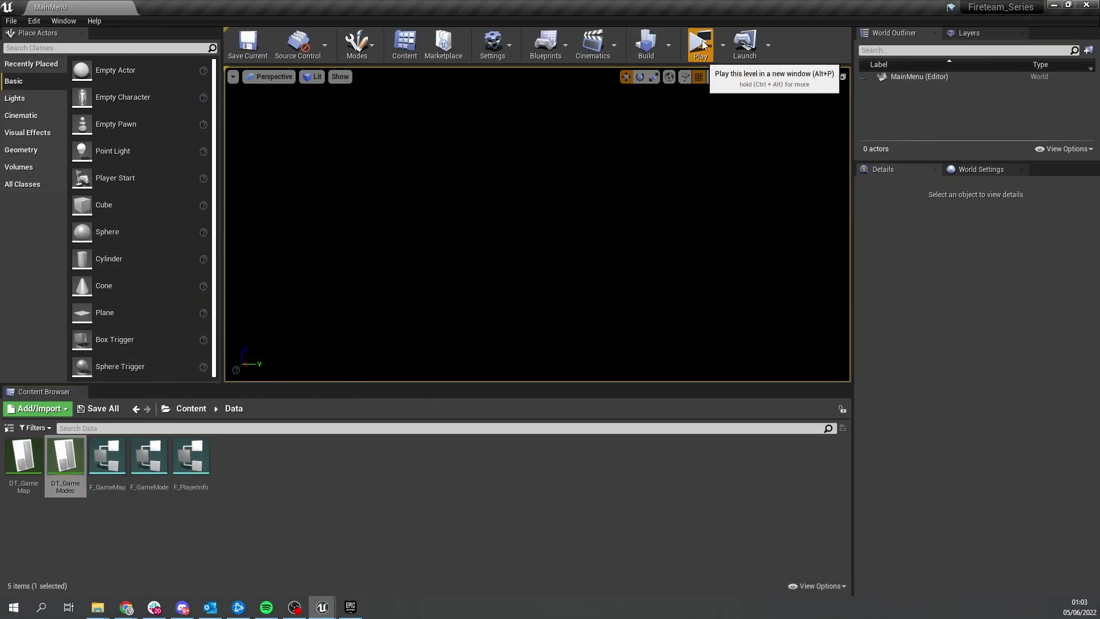
click(698, 40)
click(149, 366)
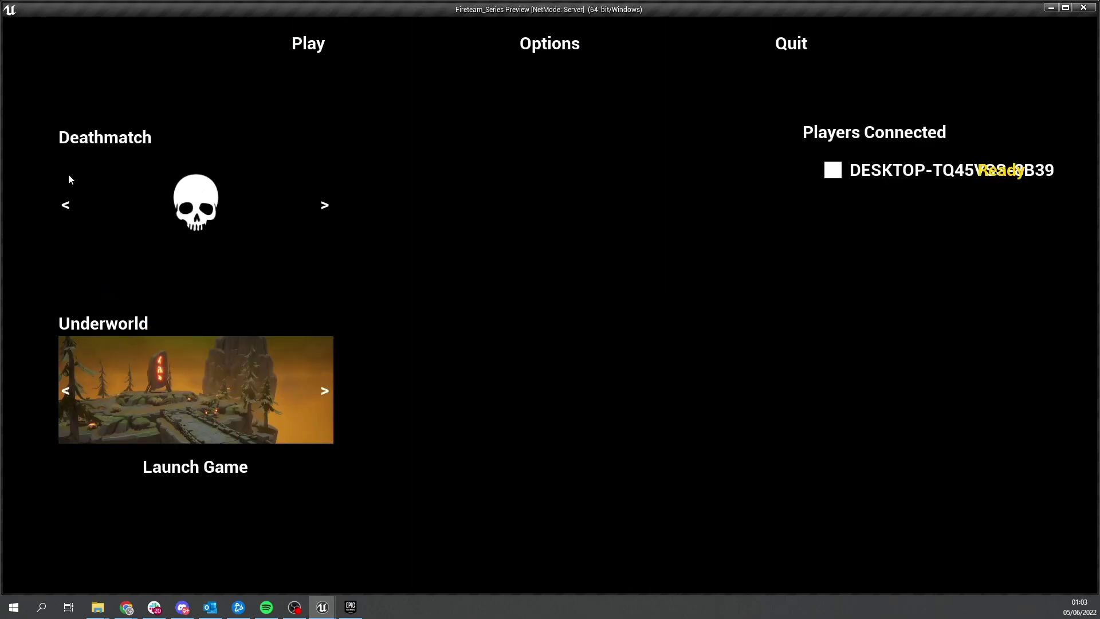
click(325, 207)
click(325, 207)
click(325, 208)
click(325, 208)
click(325, 208)
double_click(325, 208)
click(325, 207)
click(325, 207)
click(322, 392)
click(326, 383)
click(325, 382)
click(325, 206)
click(324, 206)
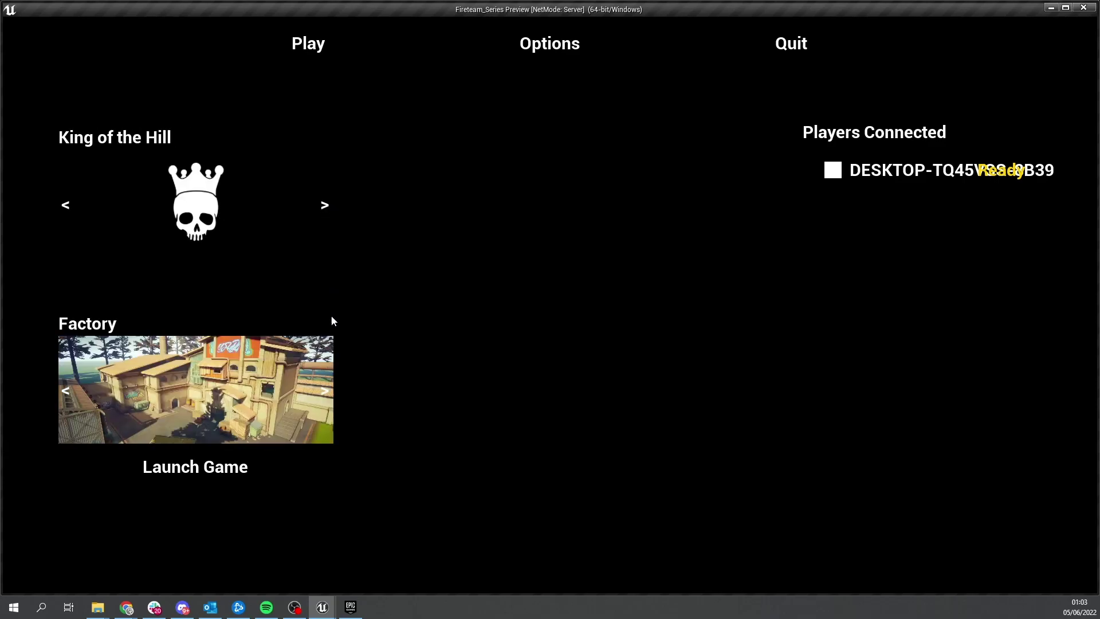
click(324, 208)
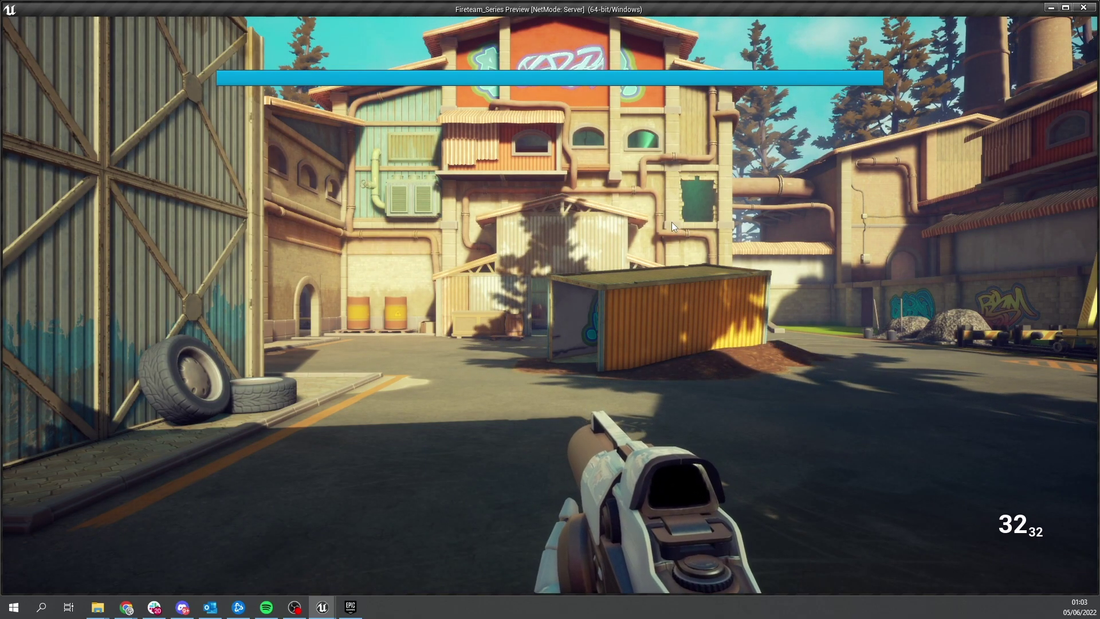
key(Escape)
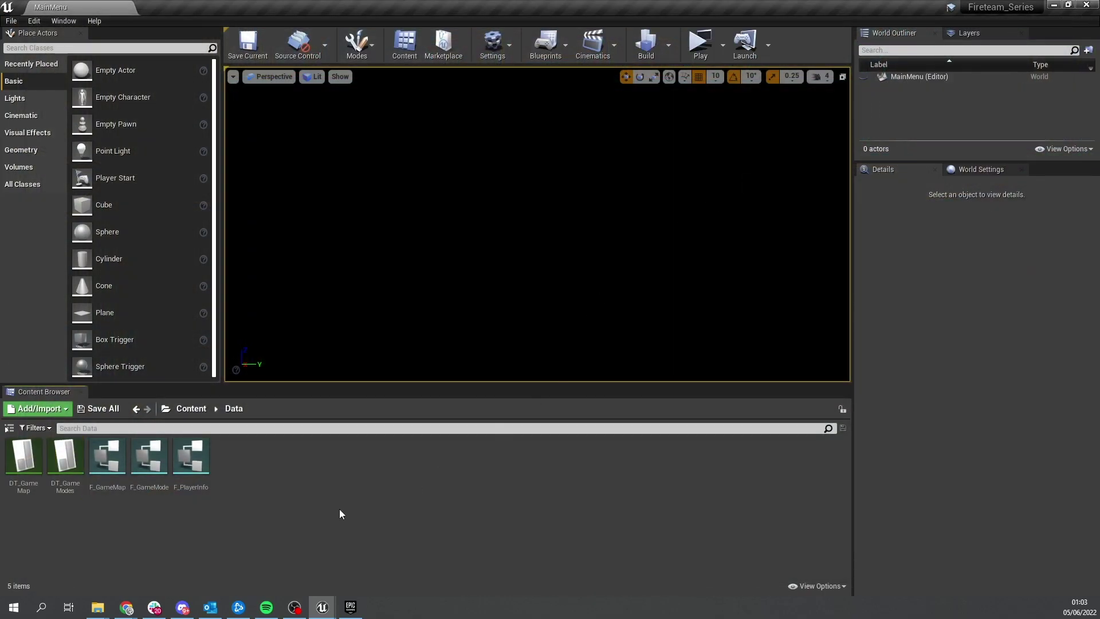
Step: Create a new folder named CommonUI inside Content/UI
click(191, 409)
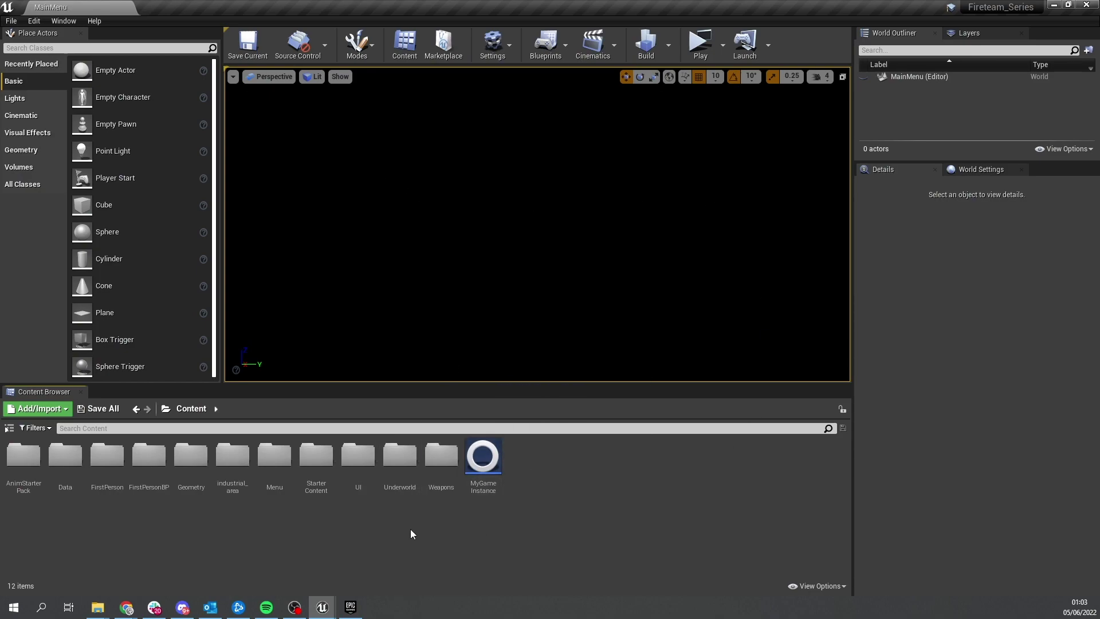
double_click(365, 479)
right_click(150, 473)
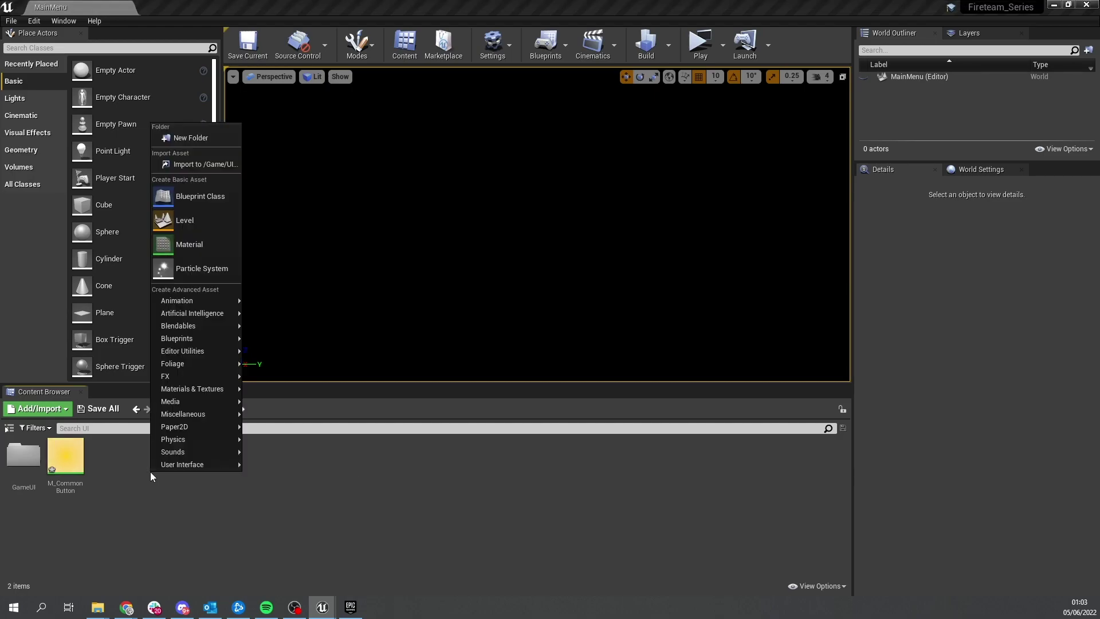
click(195, 140)
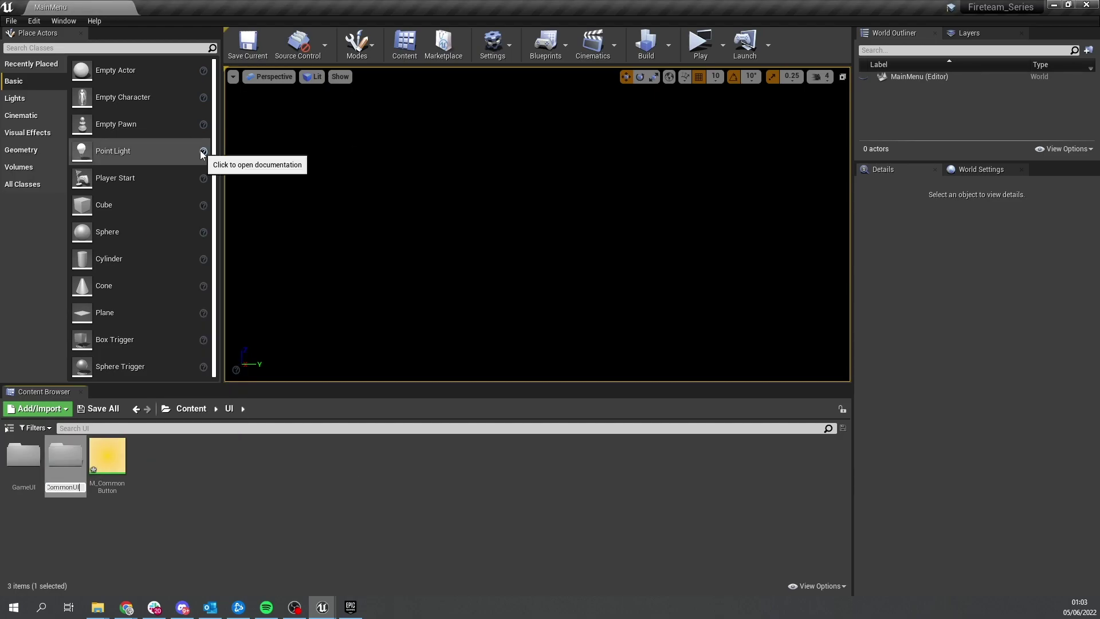
text(CommonUI)
key(Return)
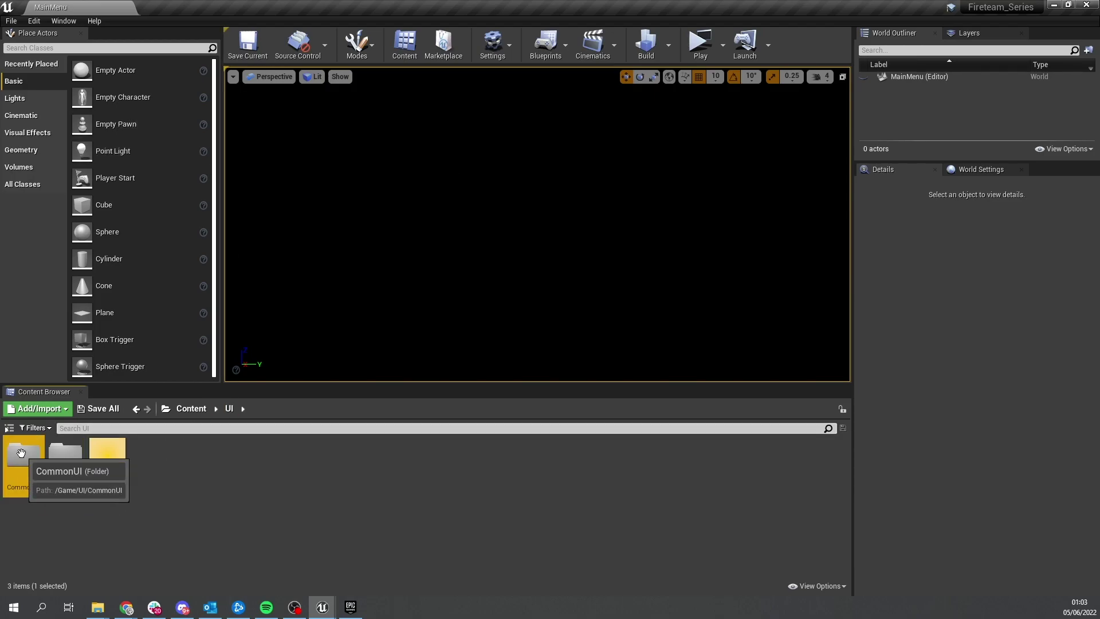
Step: Inside the CommonUI folder, create a new Widget Blueprint
double_click(21, 453)
right_click(120, 463)
mouse_move(169, 454)
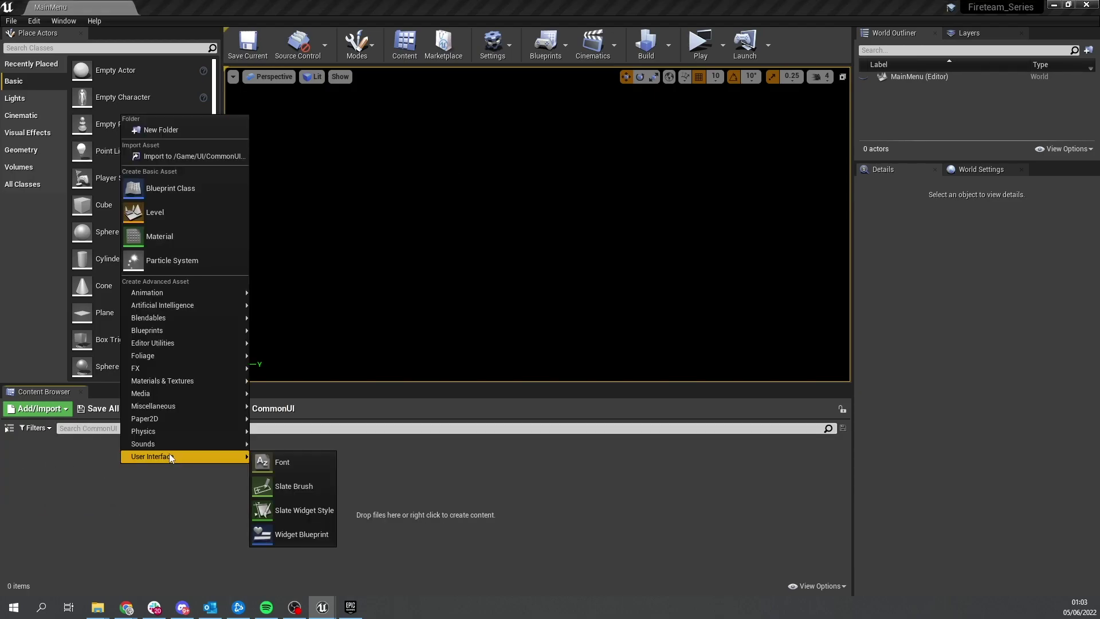
click(294, 532)
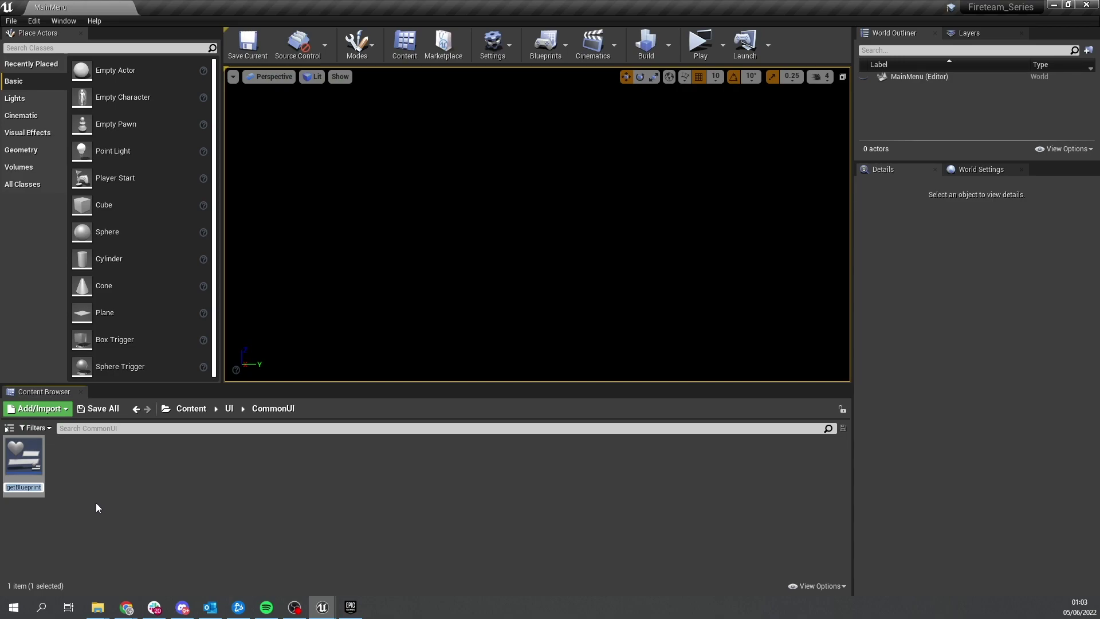